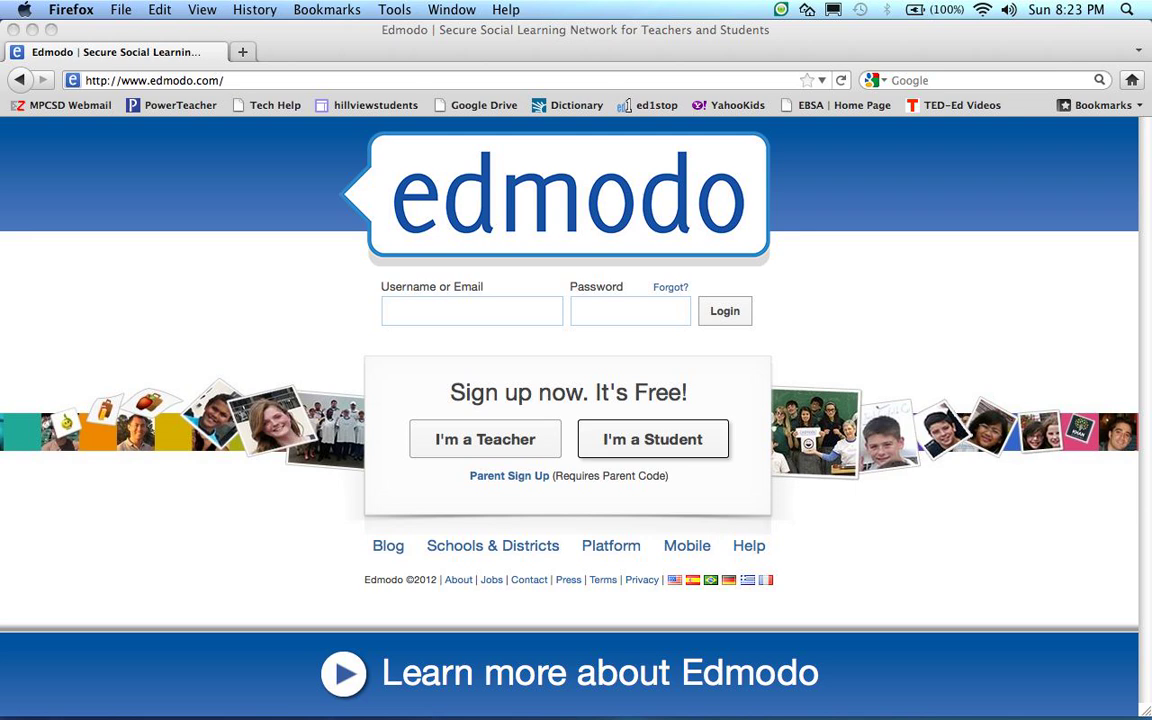
Choose I'm a Student, enter the class group code, and try a username, which shows as taken
{"action": "left_click", "coordinate": [652, 439]}
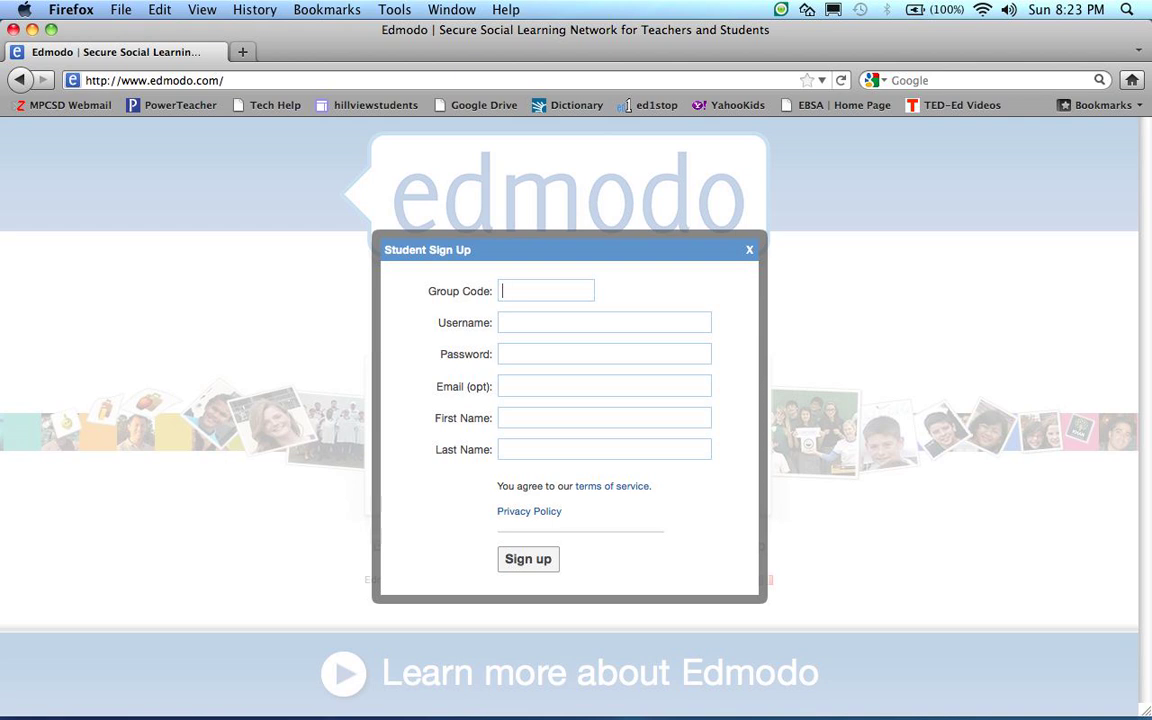
{"action": "key", "text": "Tab"}
{"action": "type", "text": "Tikal"}
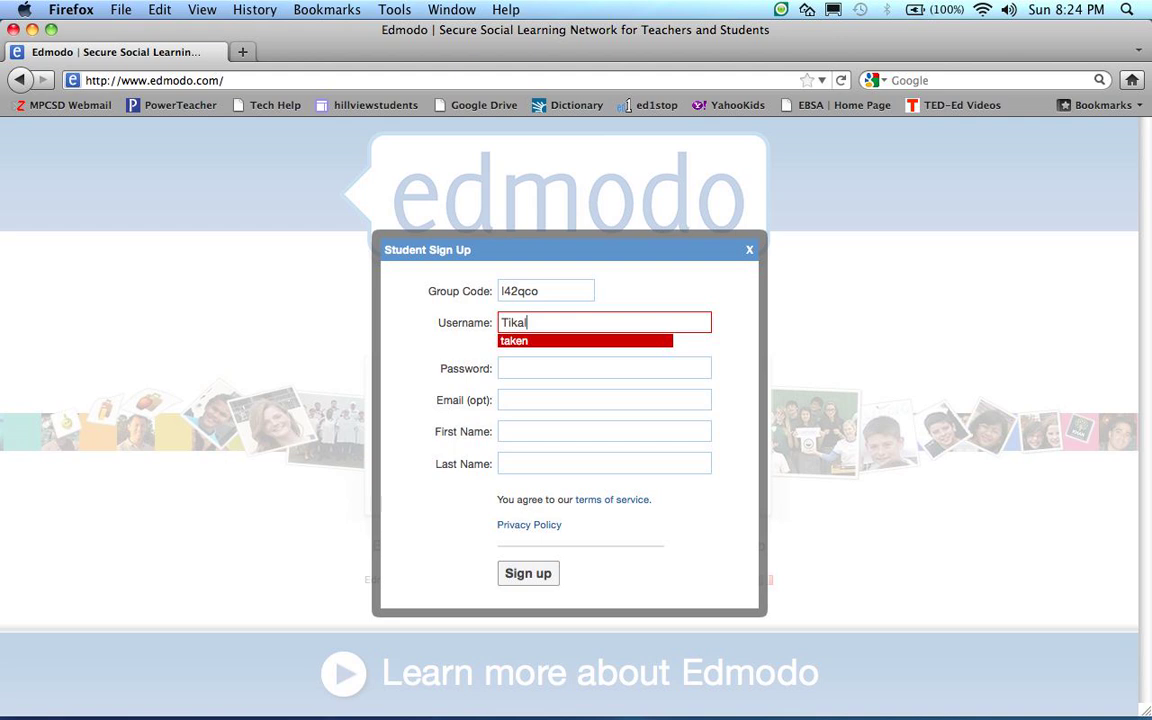
Lengthen the username by appending 'student' until it is available, then enter the account password
{"action": "type", "text": "student"}
{"action": "key", "text": "Tab"}
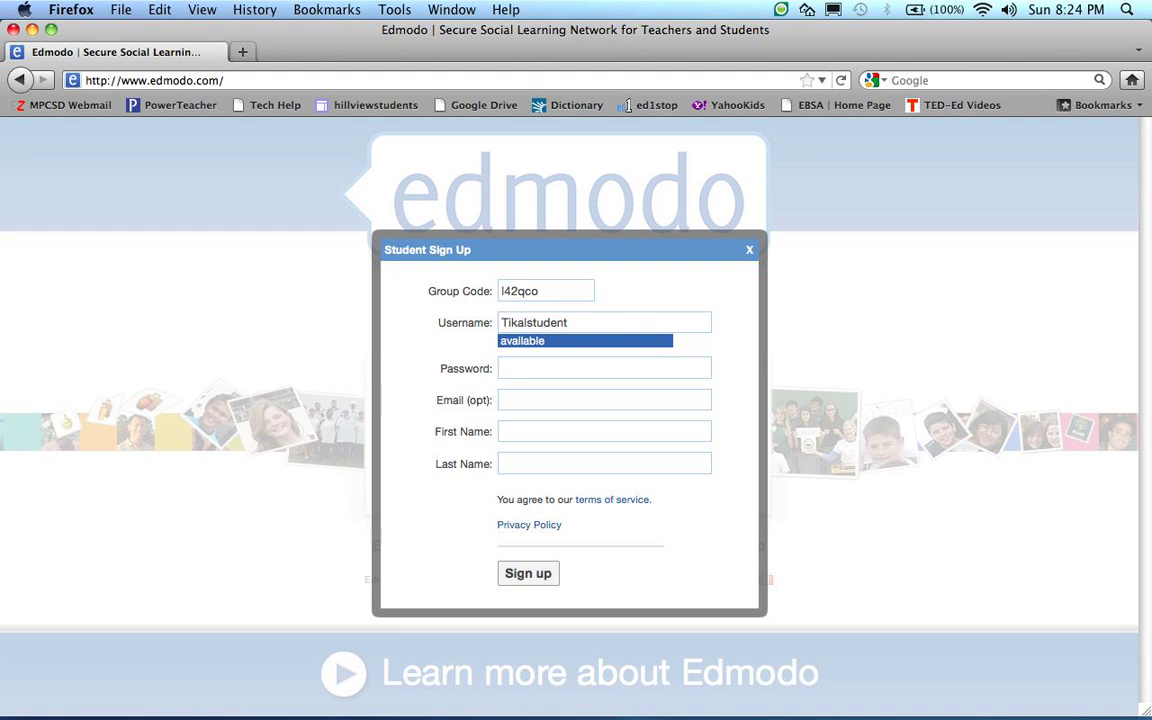
{"action": "type", "text": "p•••••••"}
{"action": "key", "text": "Tab"}
Enter the student's first and last name and submit the sign-up form
{"action": "type", "text": "Freddy"}
{"action": "key", "text": "Tab"}
{"action": "type", "text": "Fun"}
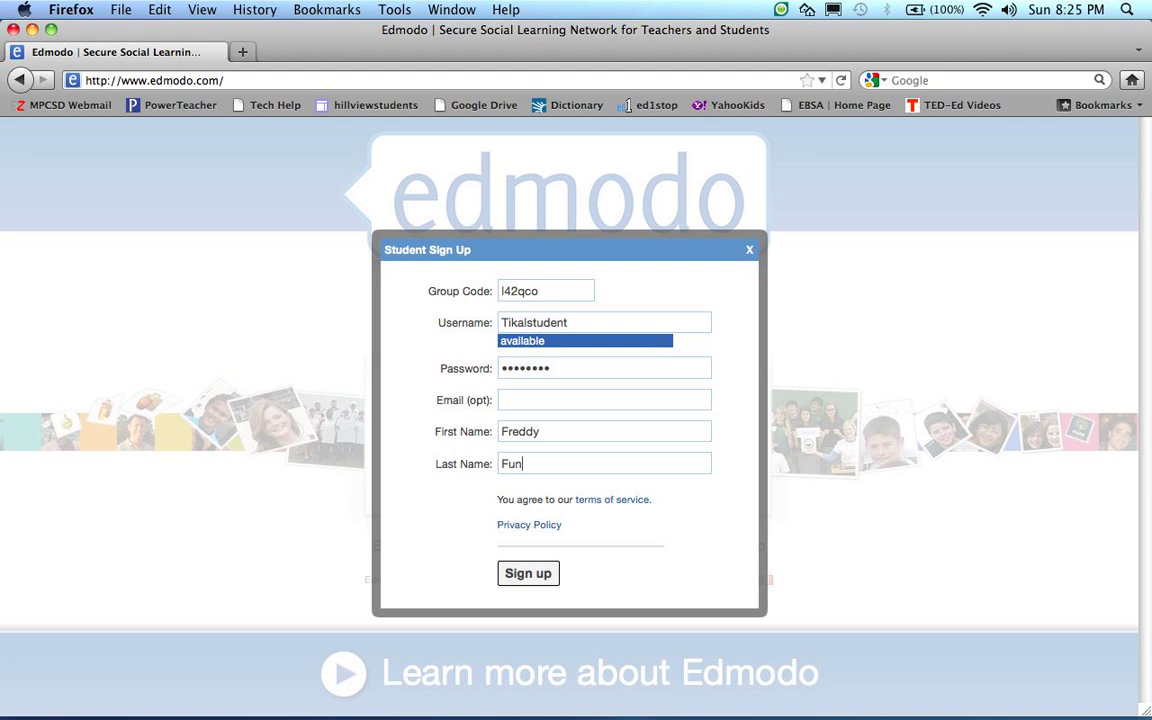
{"action": "key", "text": "Return"}
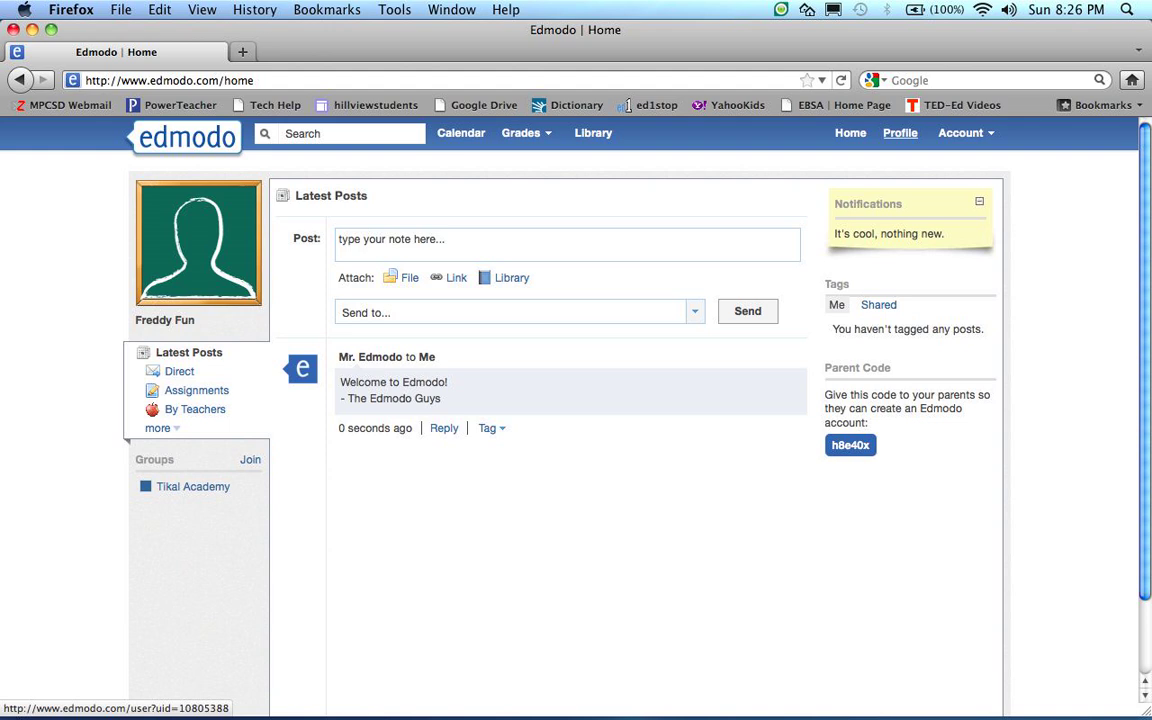
Open the student's profile and look through the About tab's learning-style and career-goal sections
{"action": "left_click", "coordinate": [900, 133]}
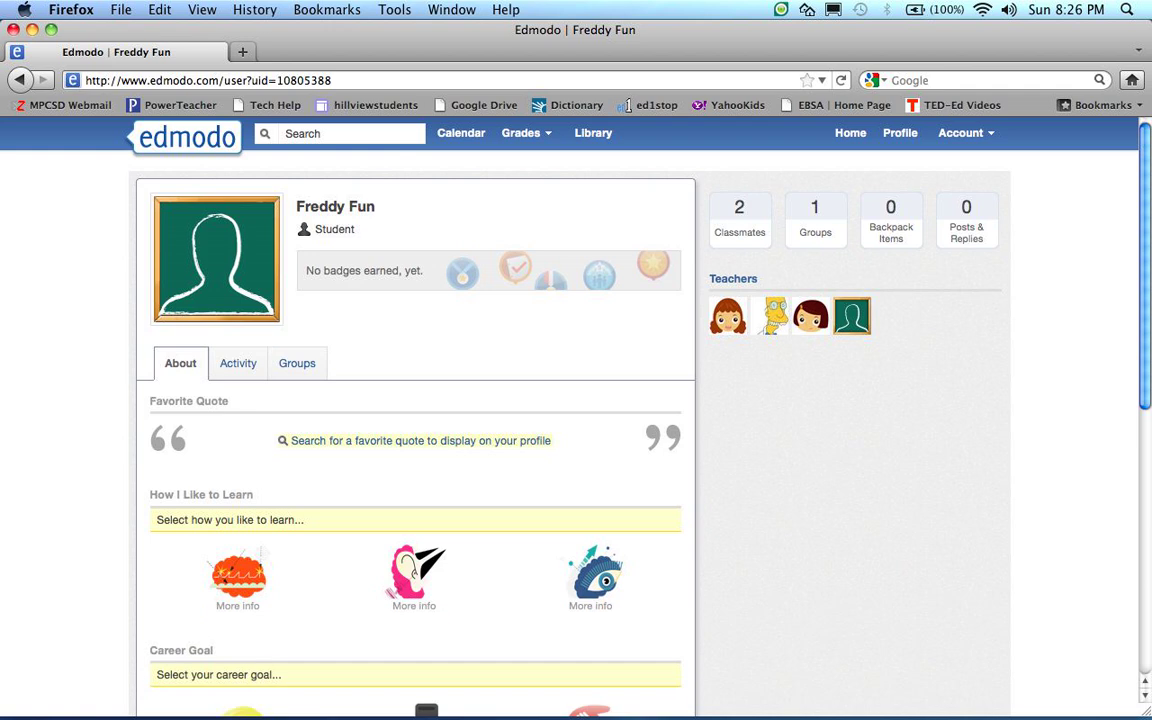
{"action": "scroll", "coordinate": [590, 410], "scroll_direction": "down", "scroll_amount": 3}
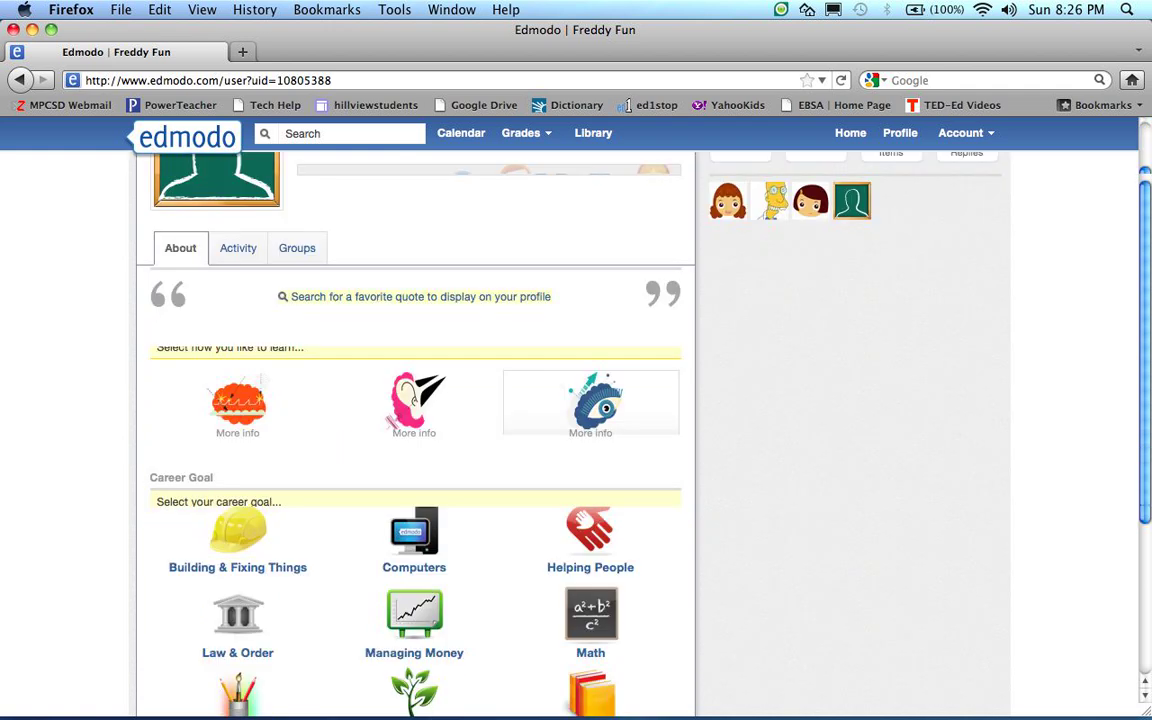
{"action": "scroll", "coordinate": [590, 410], "scroll_direction": "down", "scroll_amount": 4}
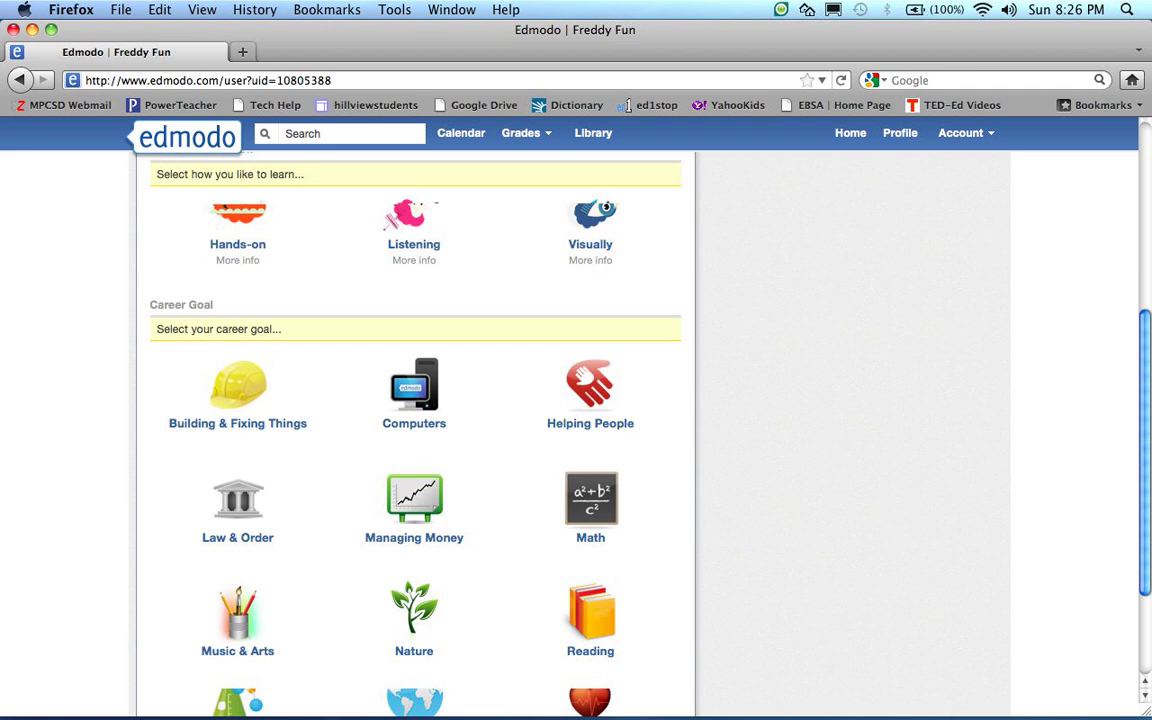
{"action": "scroll", "coordinate": [590, 470], "scroll_direction": "down", "scroll_amount": 3}
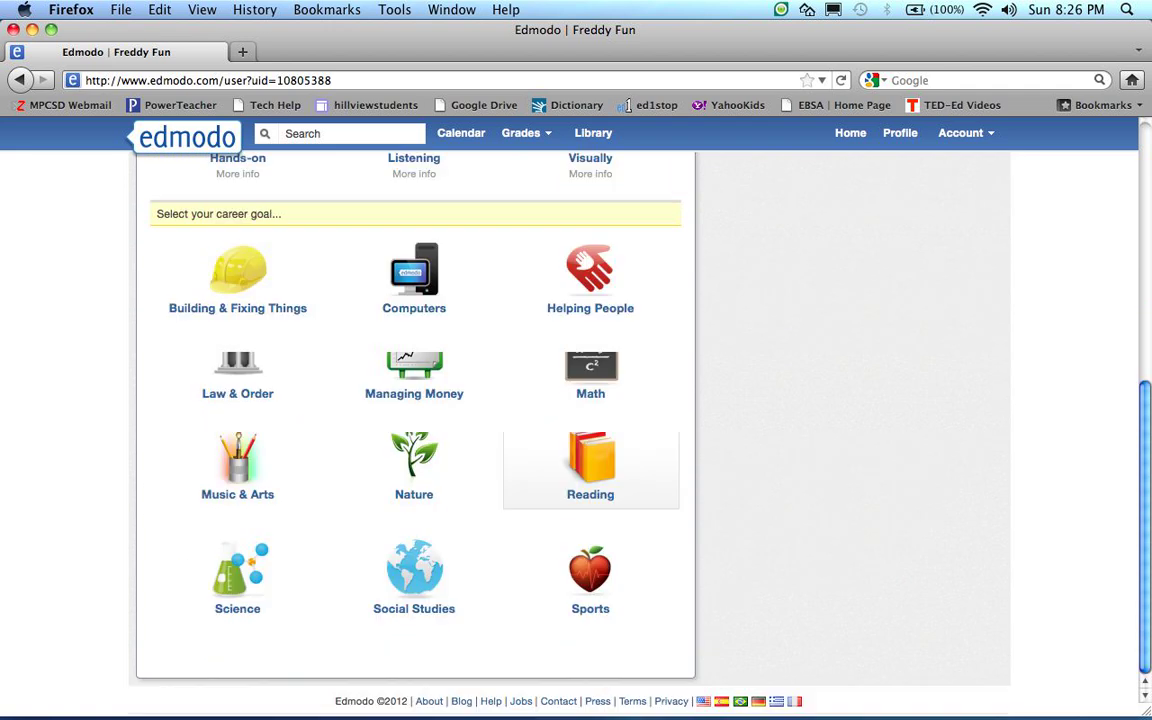
{"action": "scroll", "coordinate": [590, 470], "scroll_direction": "up", "scroll_amount": 3}
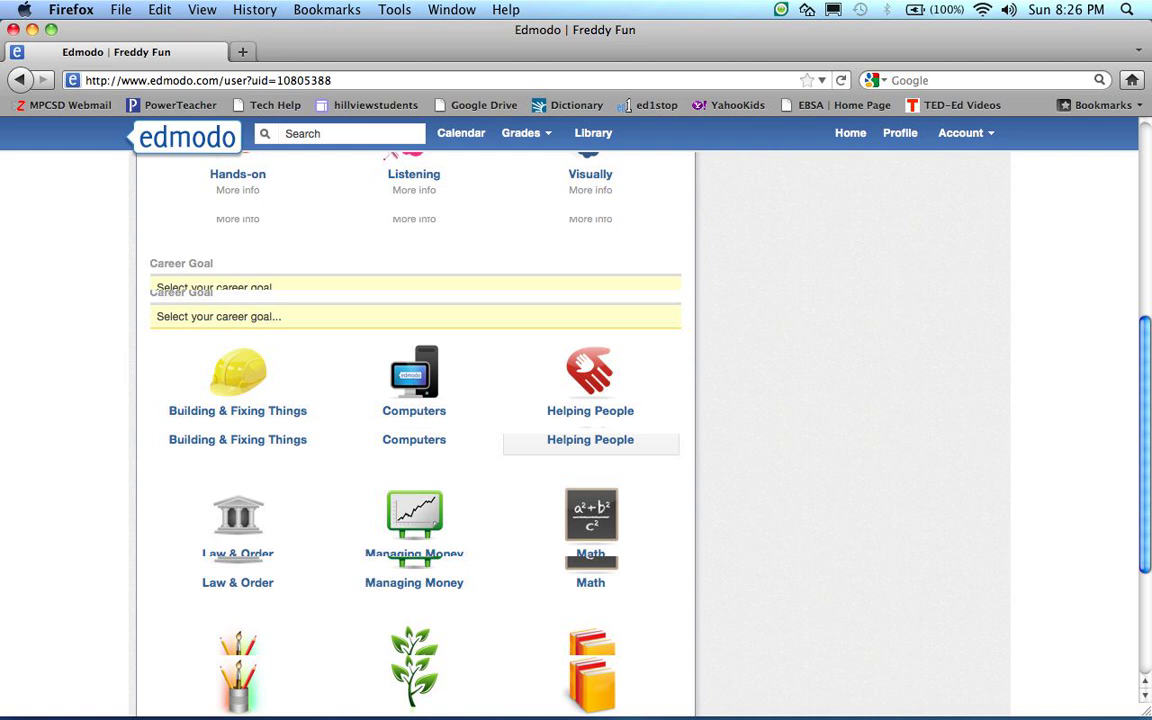
{"action": "scroll", "coordinate": [590, 440], "scroll_direction": "up", "scroll_amount": 5}
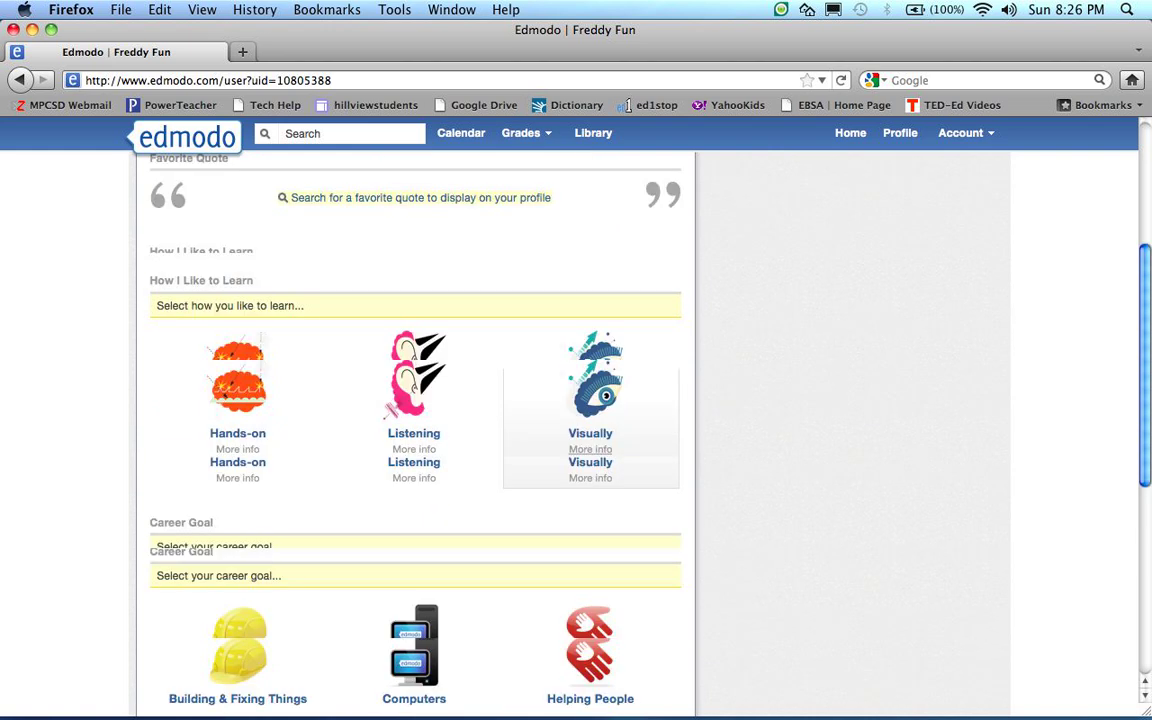
{"action": "scroll", "coordinate": [590, 440], "scroll_direction": "up", "scroll_amount": 4}
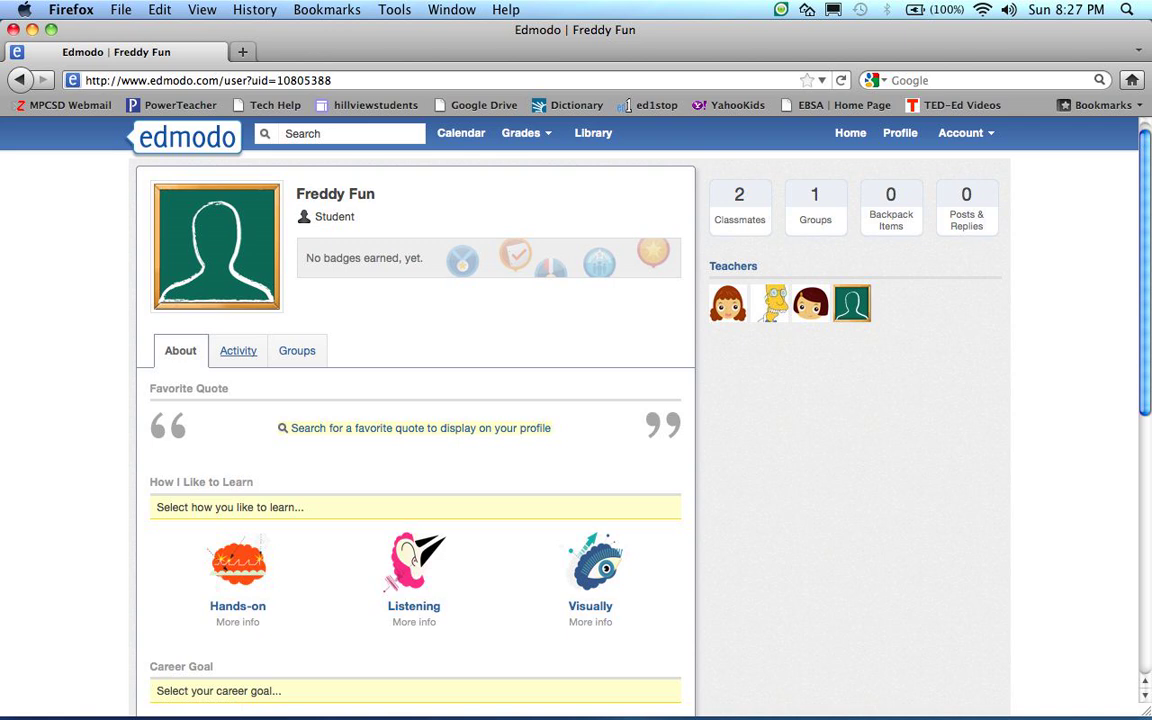
{"action": "left_click", "coordinate": [238, 351]}
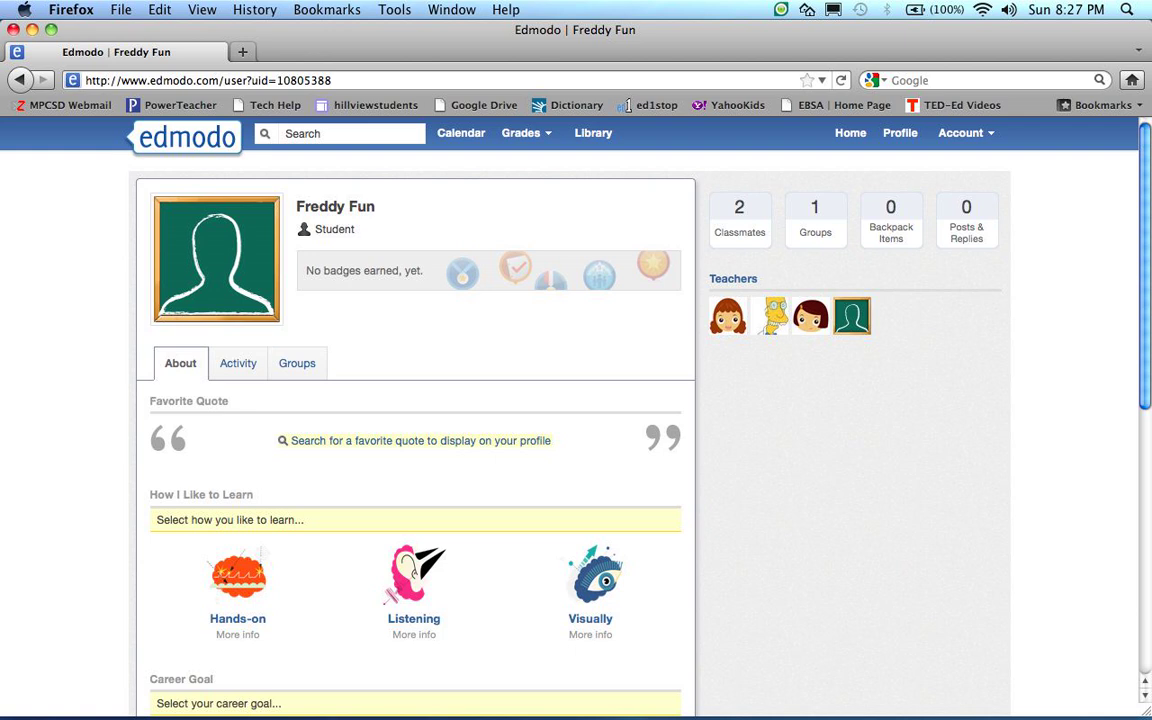
{"action": "left_click", "coordinate": [962, 133]}
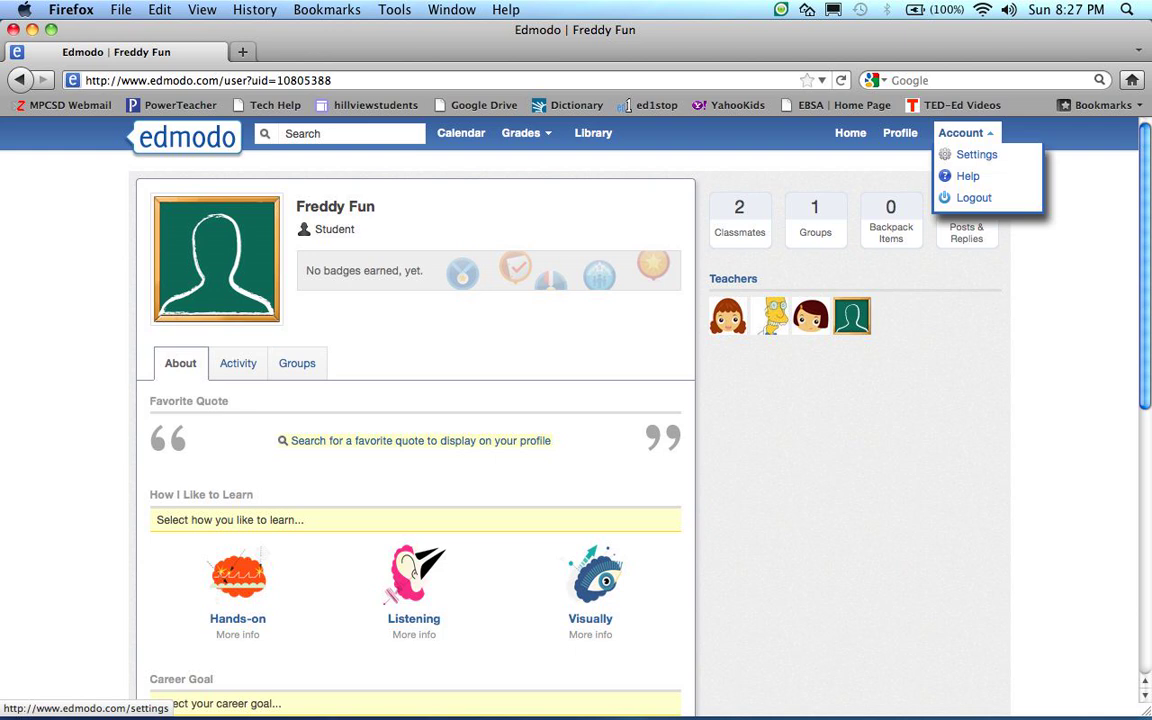
In Account Settings, pick the rocket turtle stock picture as the profile photo
{"action": "left_click", "coordinate": [975, 155]}
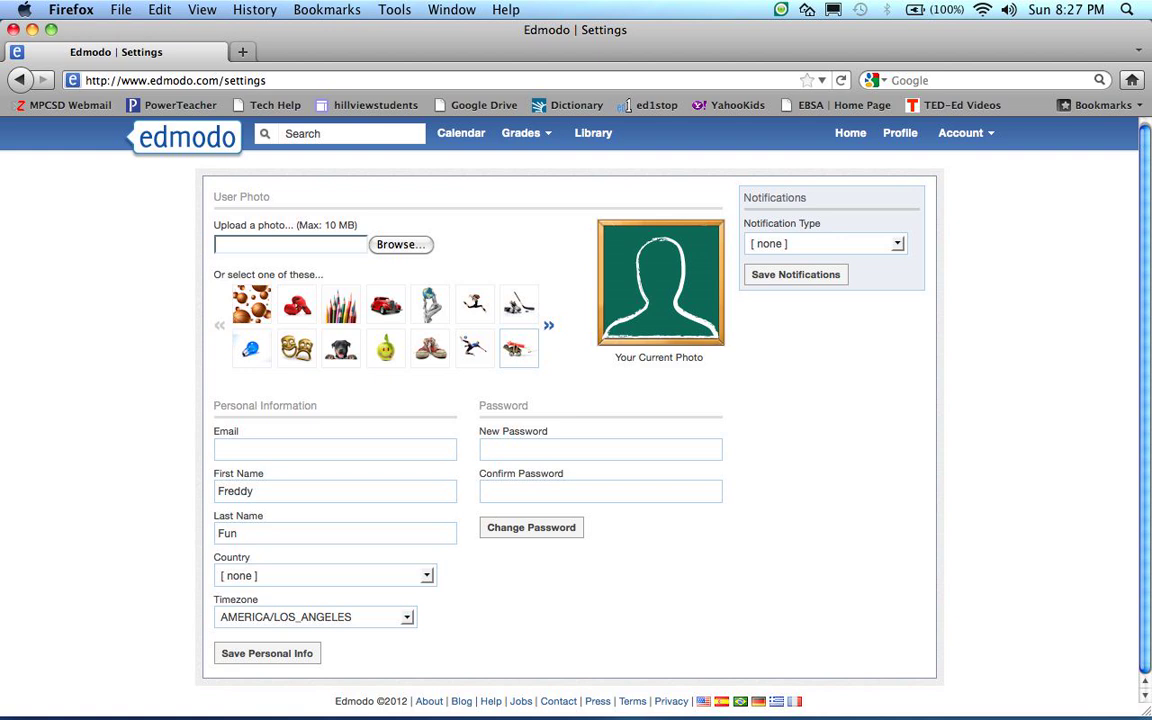
{"action": "left_click", "coordinate": [518, 350]}
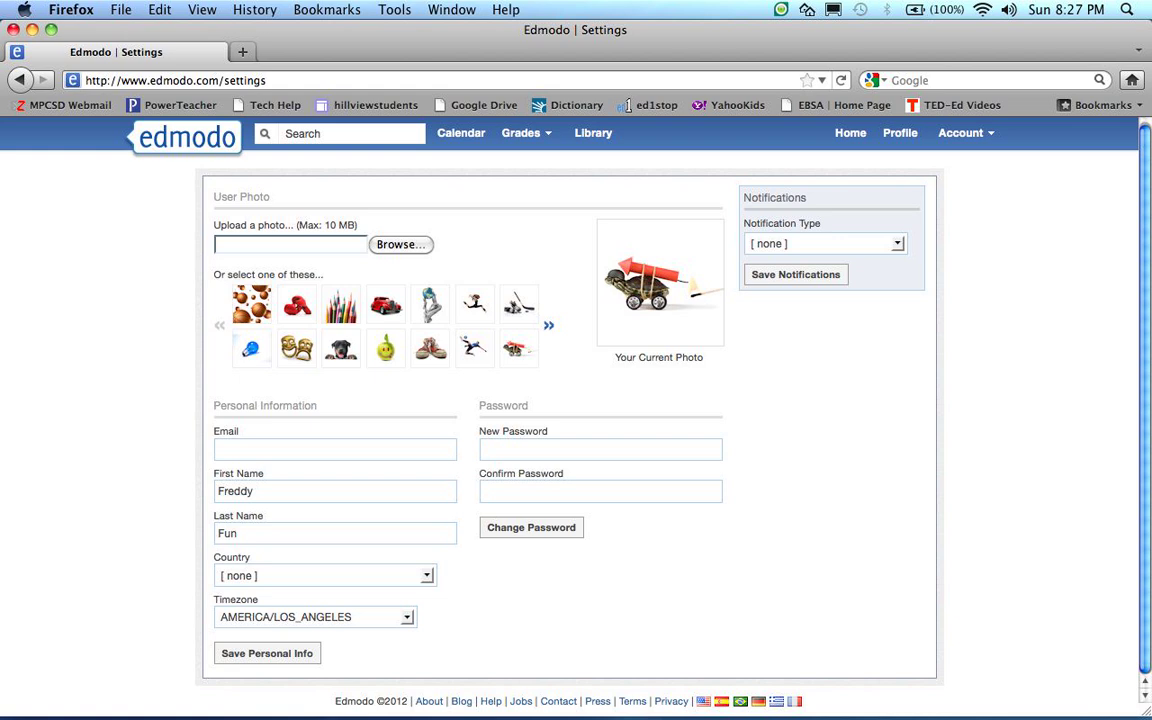
Set the country to United States and save the personal info
{"action": "left_click", "coordinate": [427, 575]}
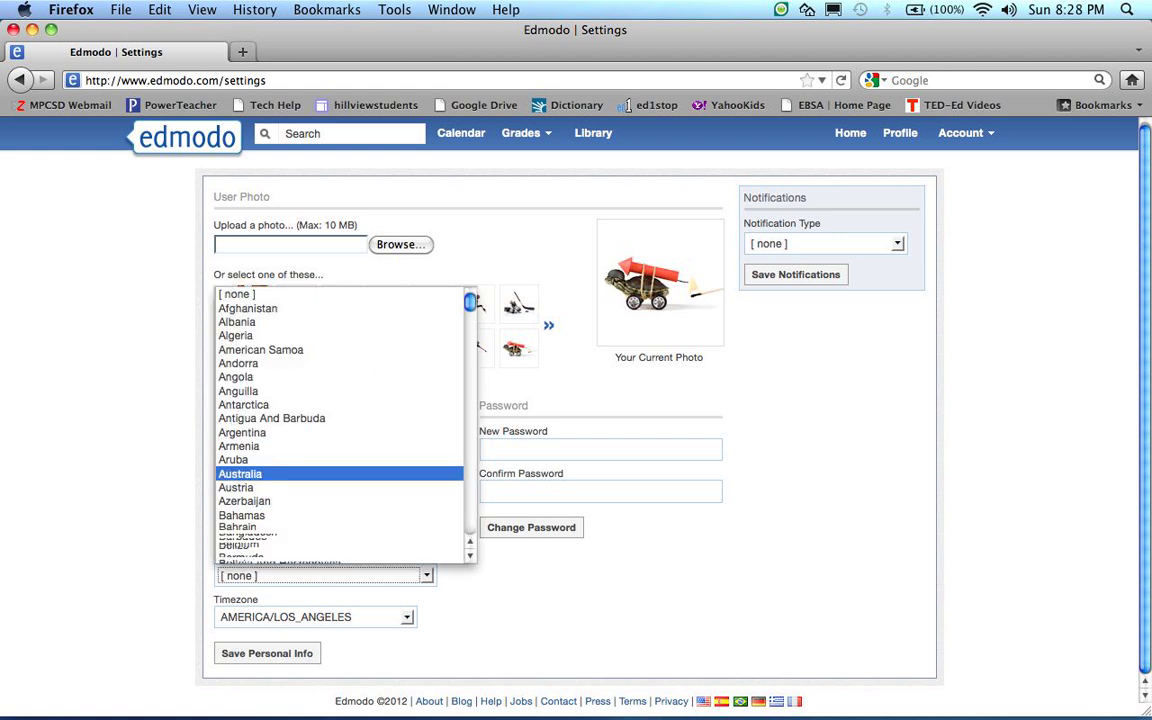
{"action": "key", "text": "Escape"}
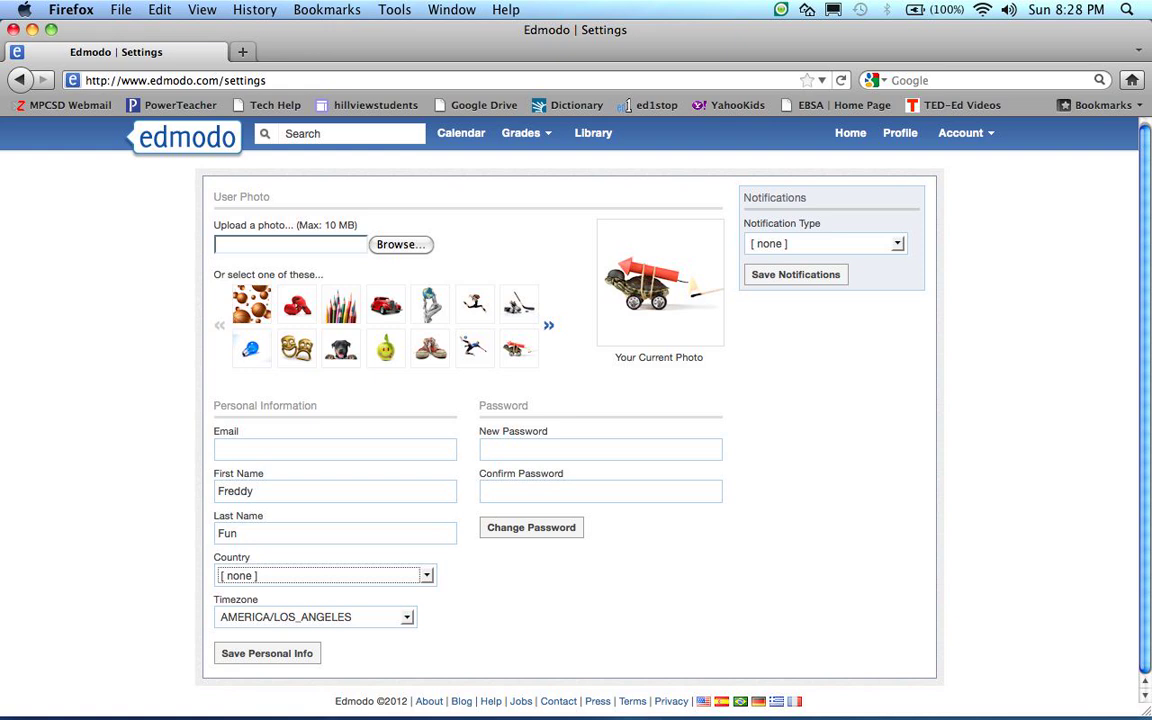
{"action": "left_click", "coordinate": [427, 575]}
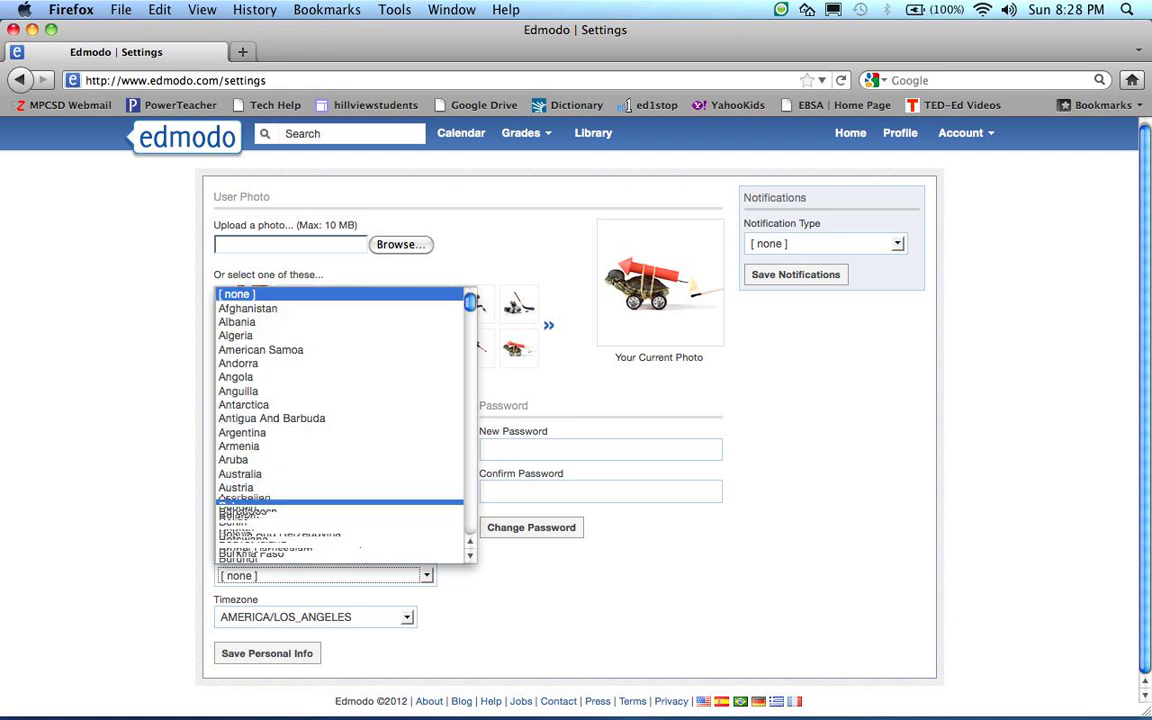
{"action": "left_click_drag", "start_coordinate": [470, 303], "coordinate": [470, 526]}
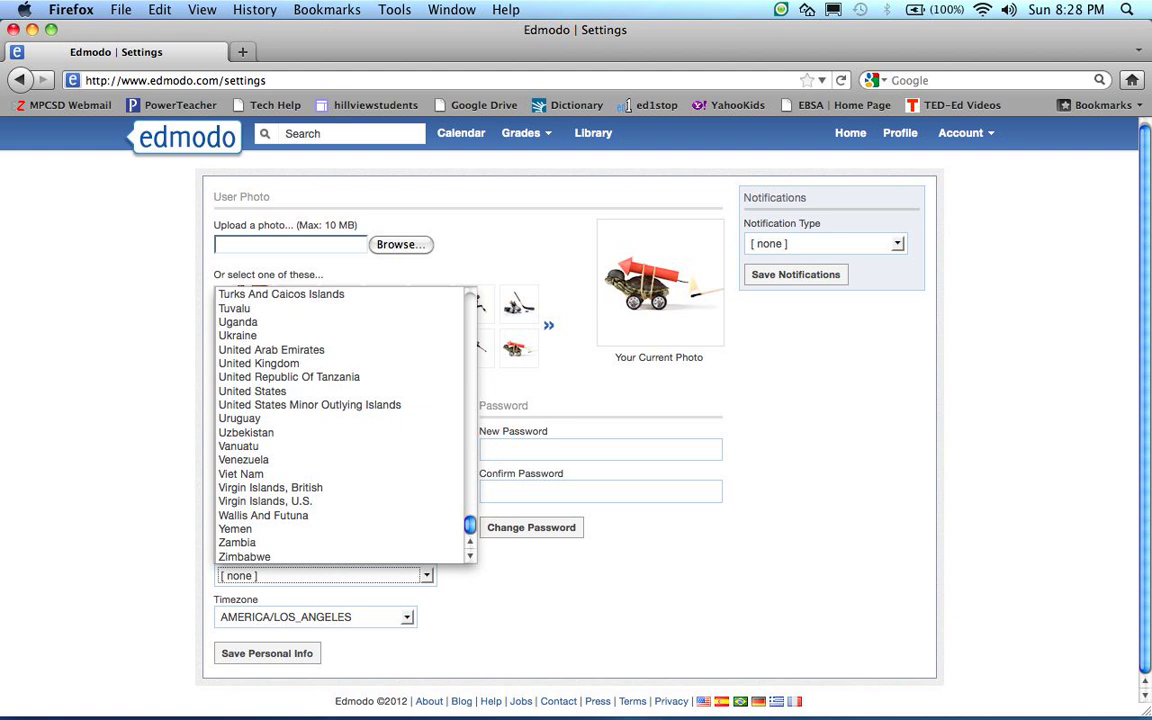
{"action": "scroll", "coordinate": [340, 423], "scroll_direction": "up", "scroll_amount": 1}
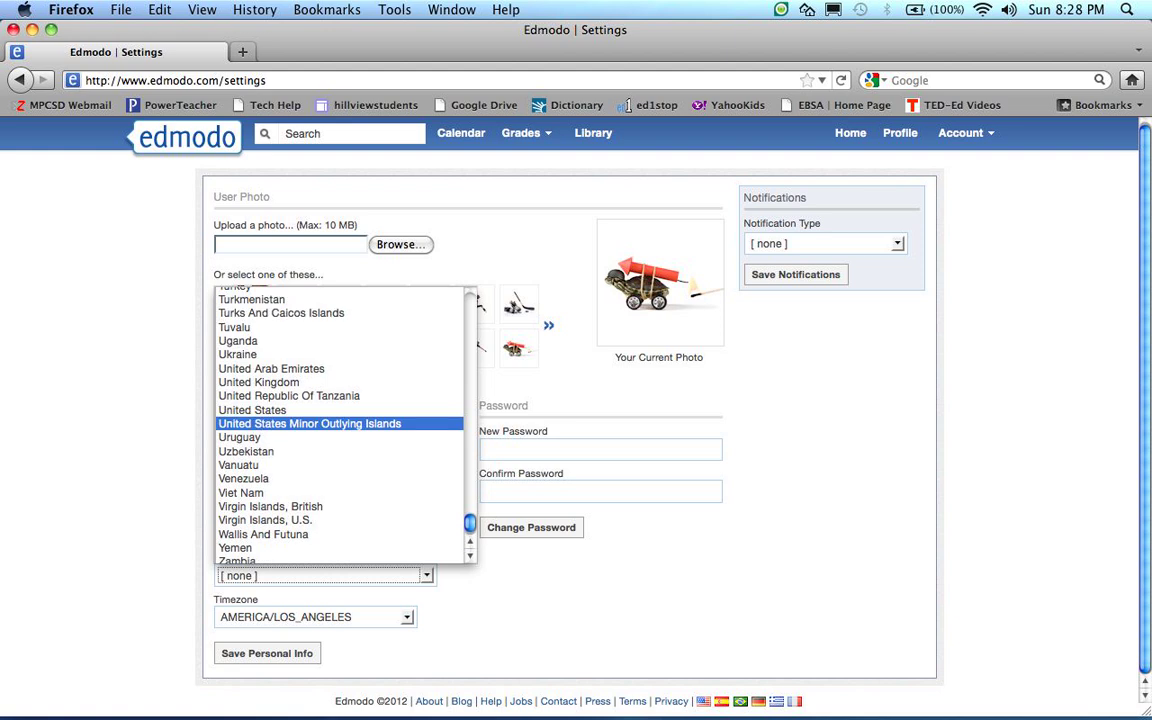
{"action": "left_click", "coordinate": [252, 410]}
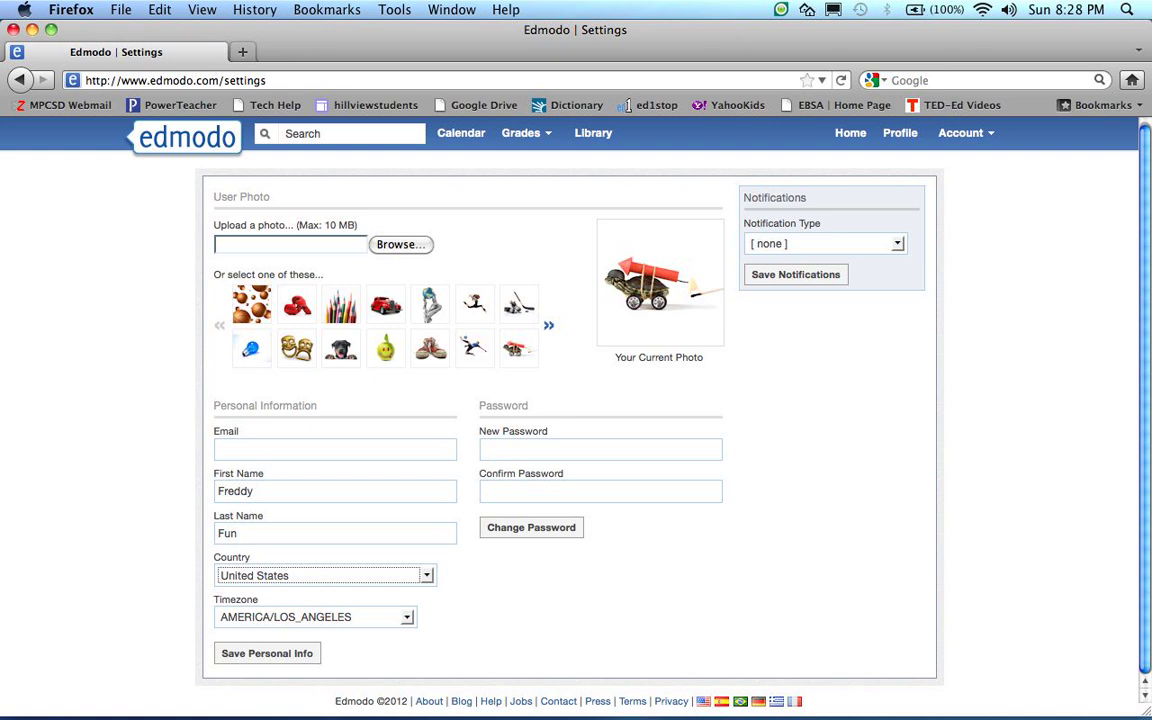
{"action": "left_click", "coordinate": [267, 654]}
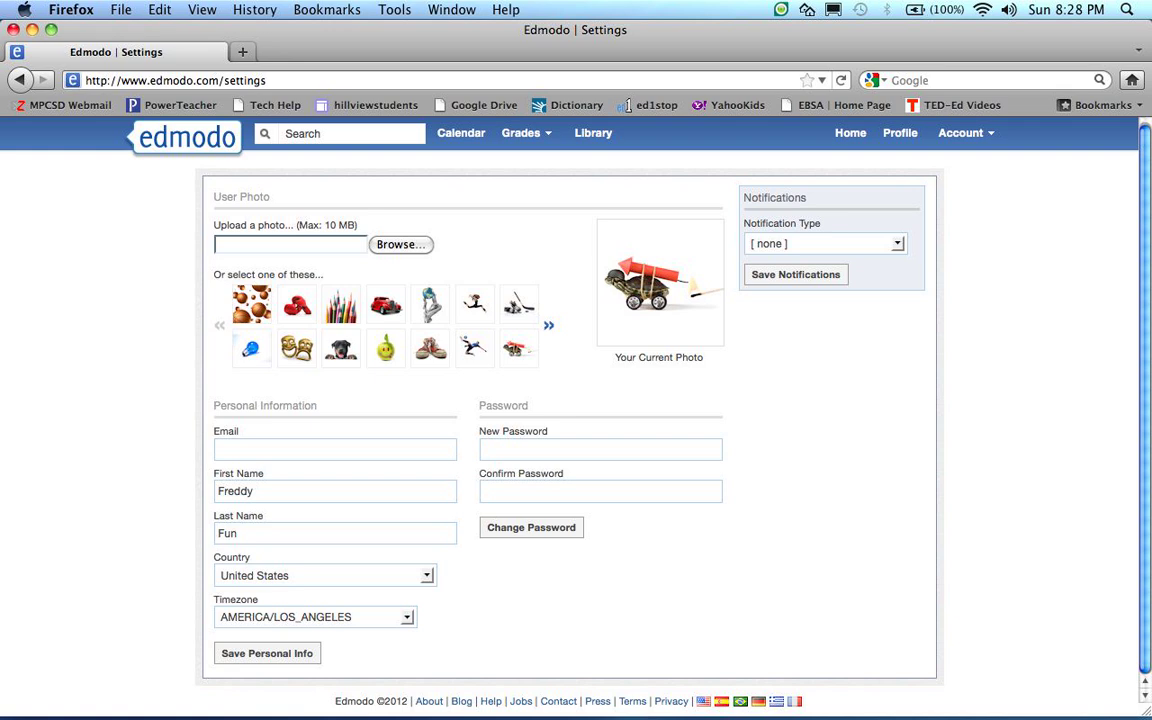
Leave the notification type at [ none ] and save the notification settings
{"action": "left_click", "coordinate": [897, 244]}
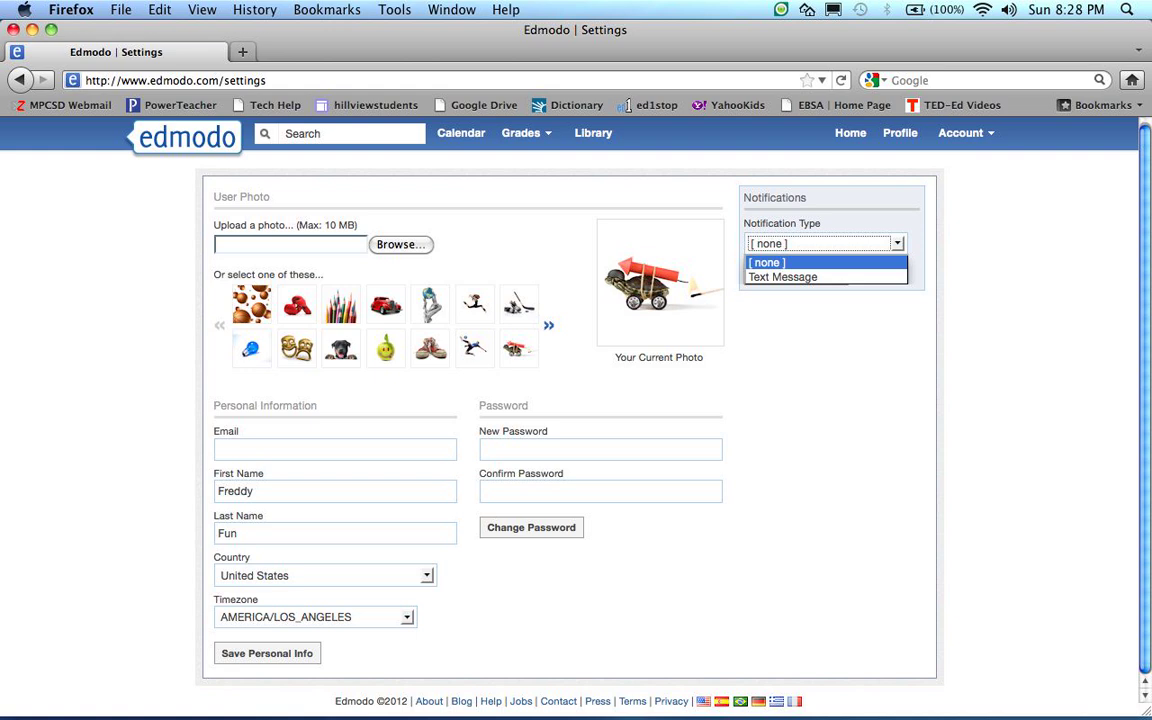
{"action": "key", "text": "Escape"}
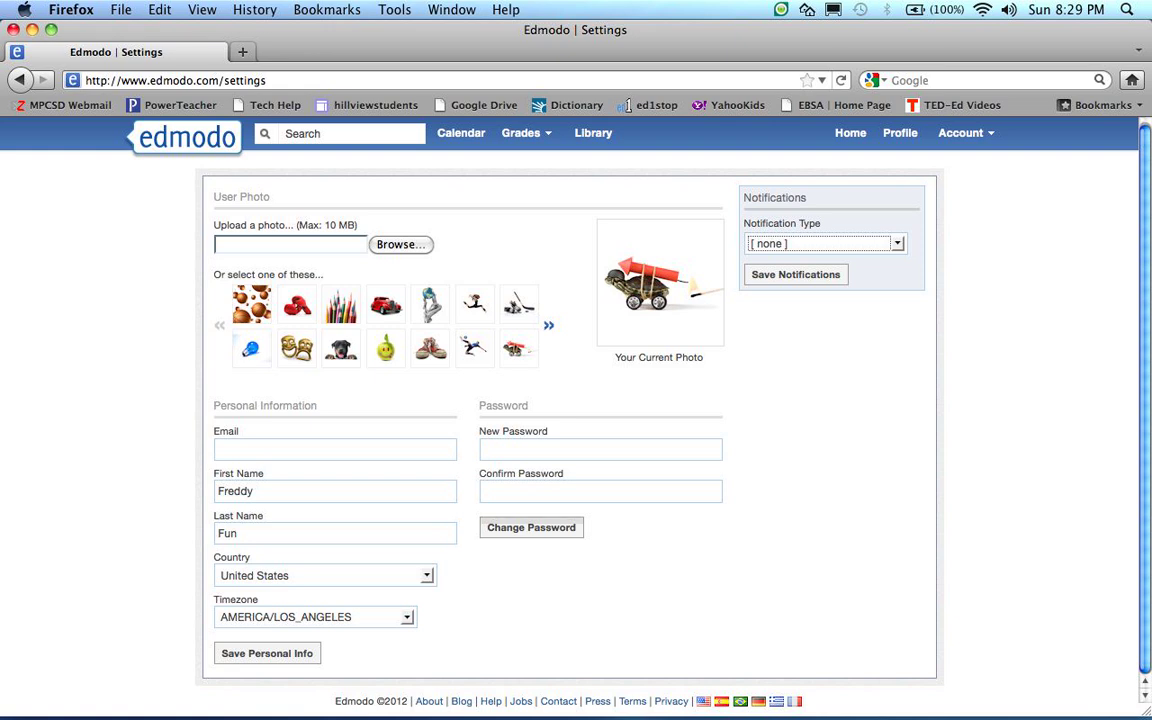
{"action": "left_click", "coordinate": [796, 275]}
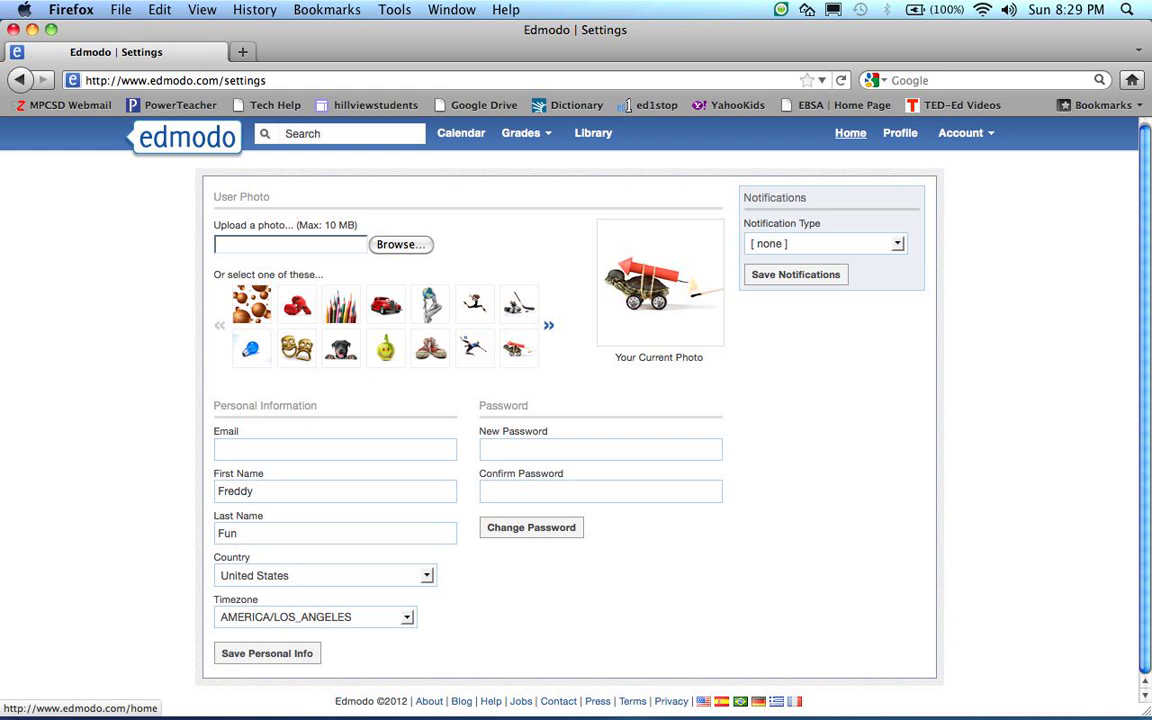
Back on Home, write the post 'I am teaching my class how to post something on edmodo.'
{"action": "left_click", "coordinate": [850, 133]}
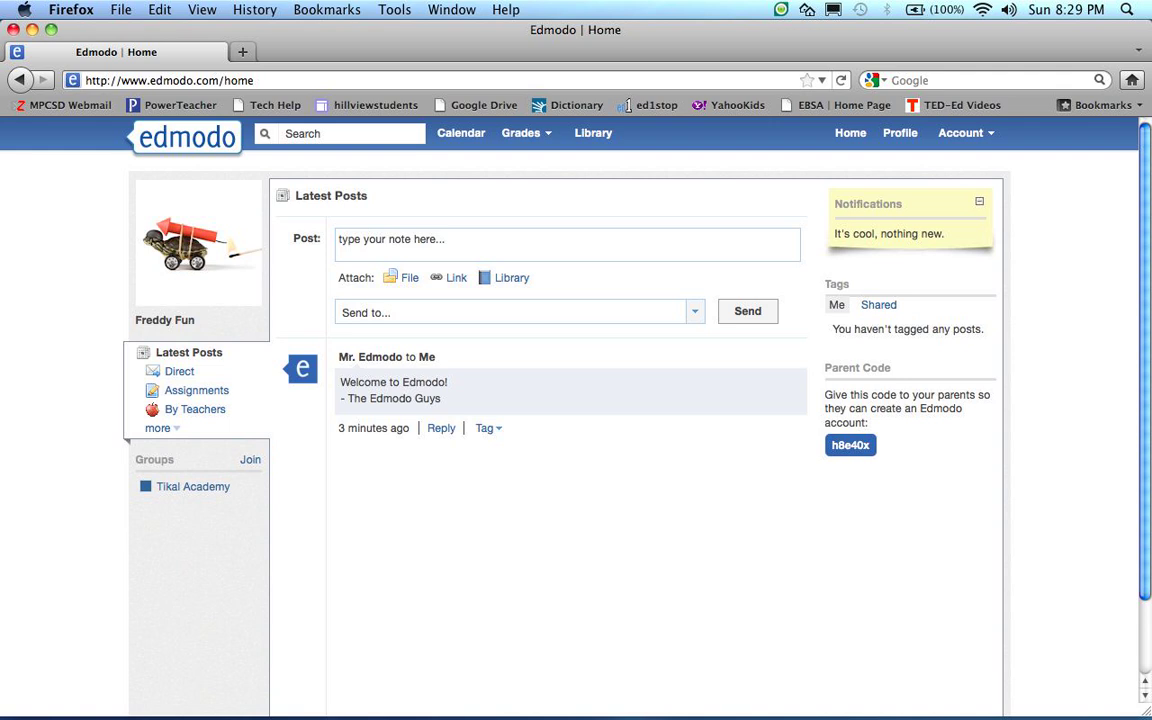
{"action": "left_click", "coordinate": [392, 241]}
{"action": "type", "text": "I am teaching my class how to "}
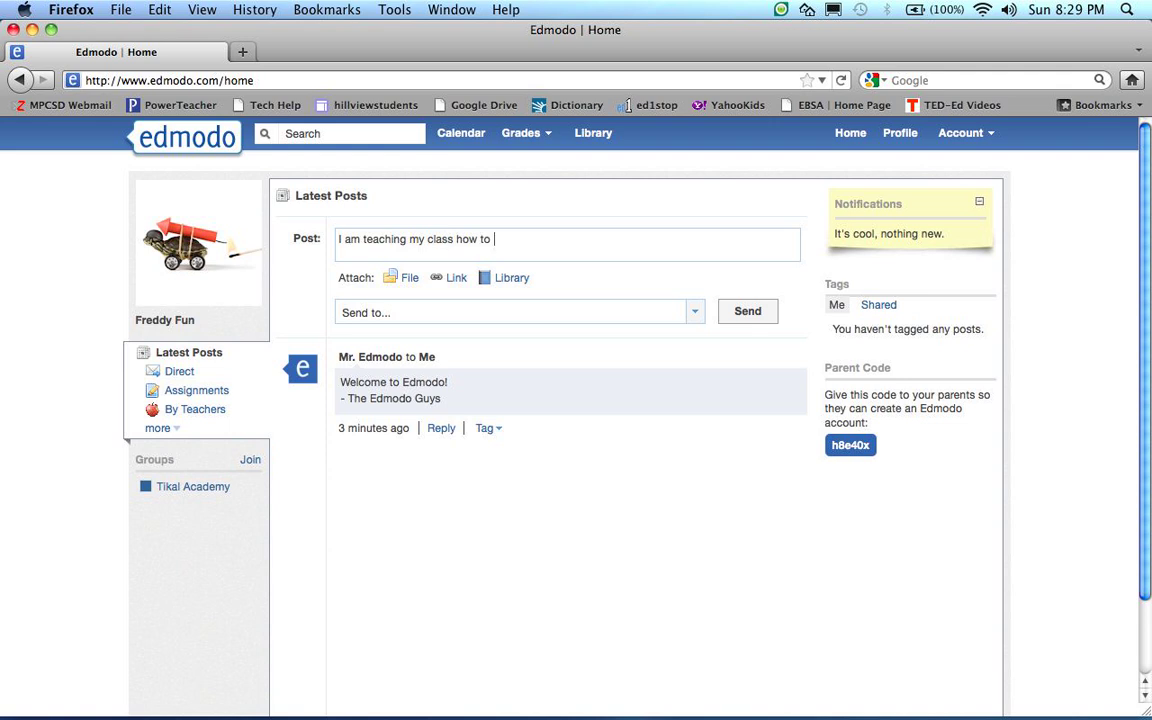
{"action": "type", "text": "post something on edmodo"}
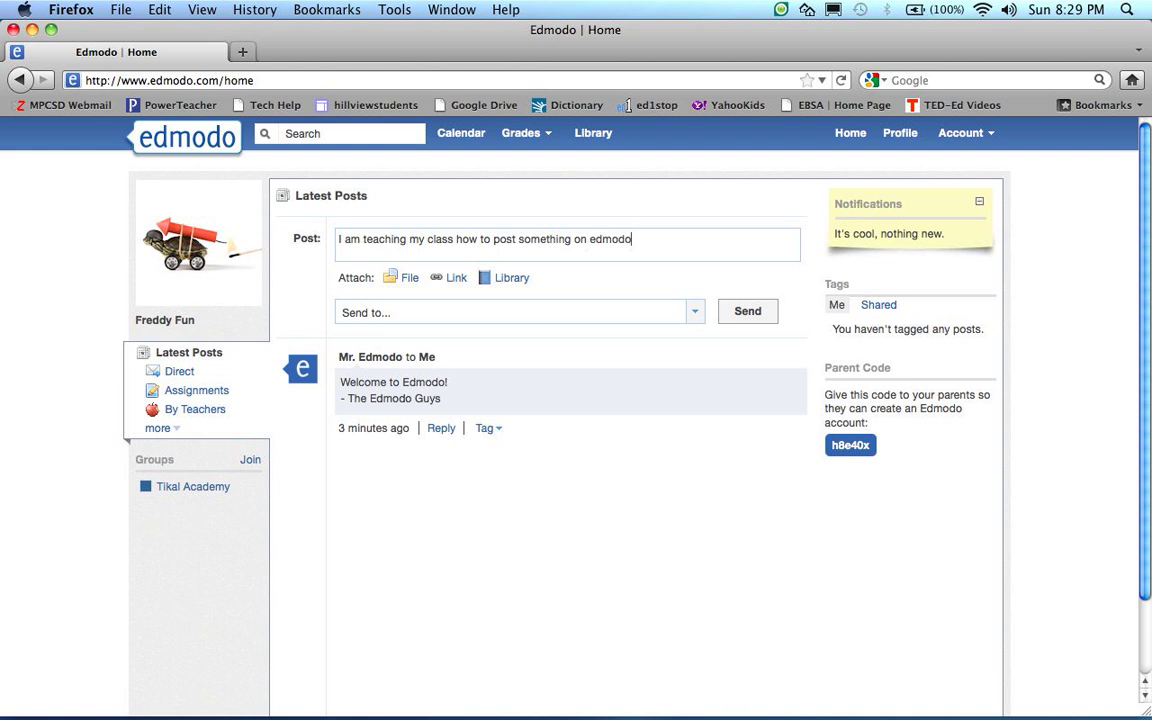
{"action": "type", "text": "."}
Address the post to the science teacher and send it
{"action": "left_click", "coordinate": [695, 312]}
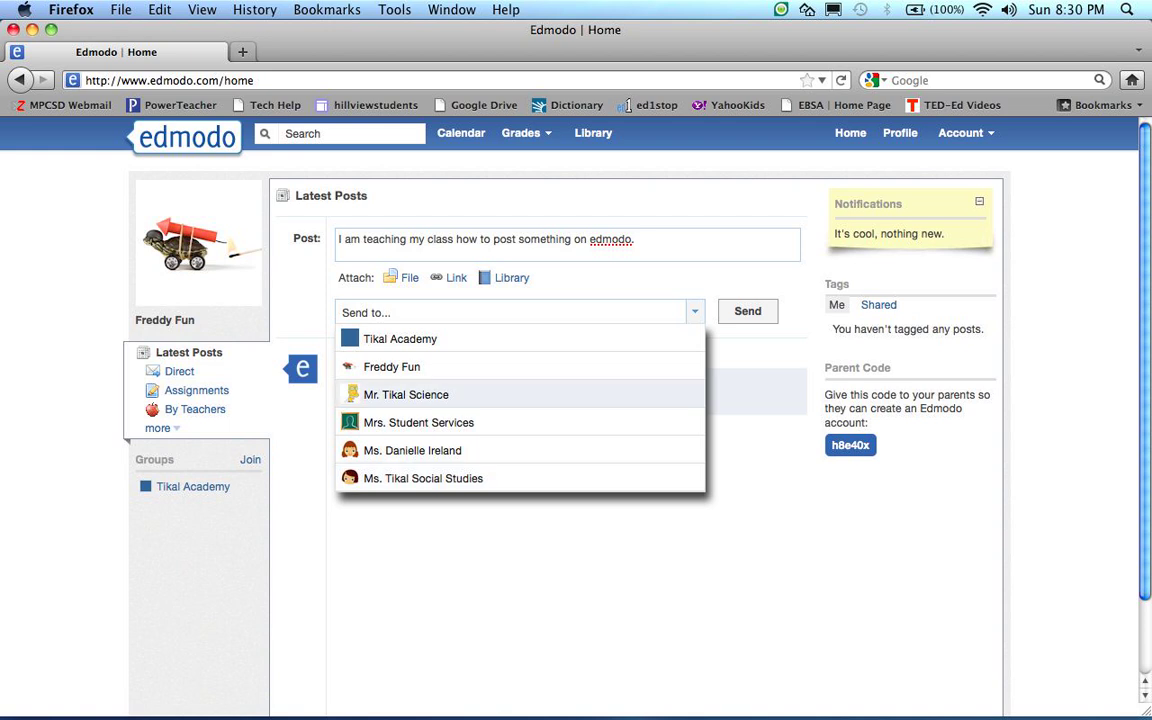
{"action": "left_click", "coordinate": [406, 395]}
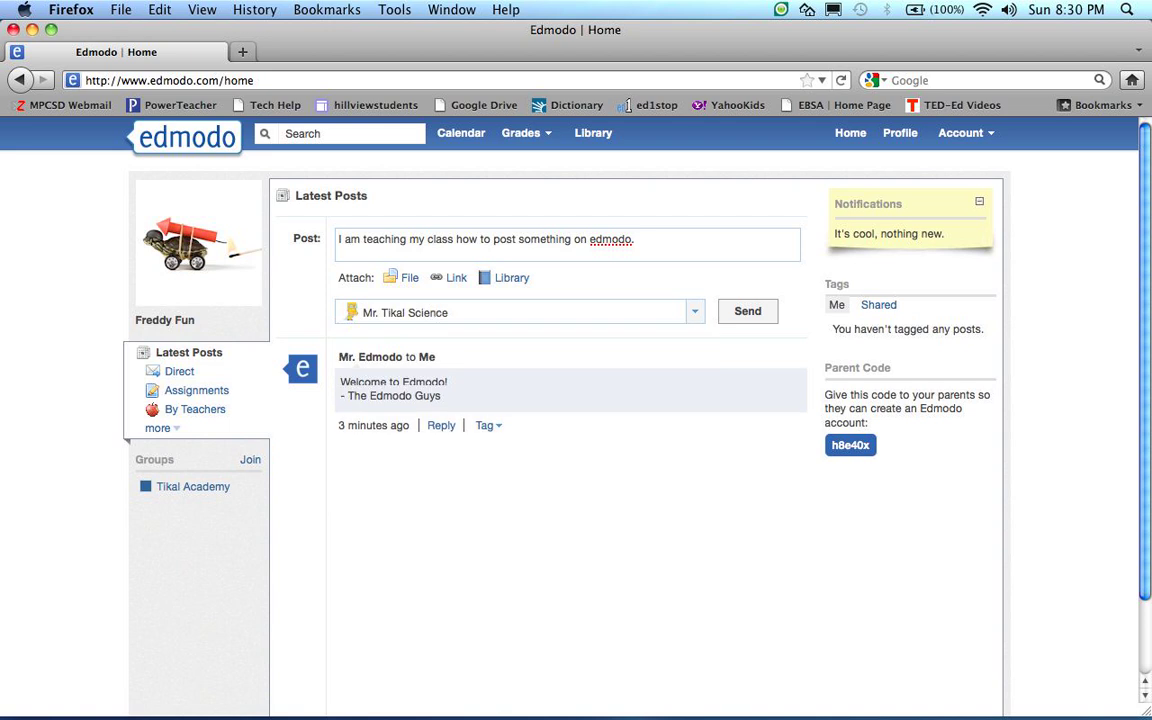
{"action": "left_click", "coordinate": [748, 311]}
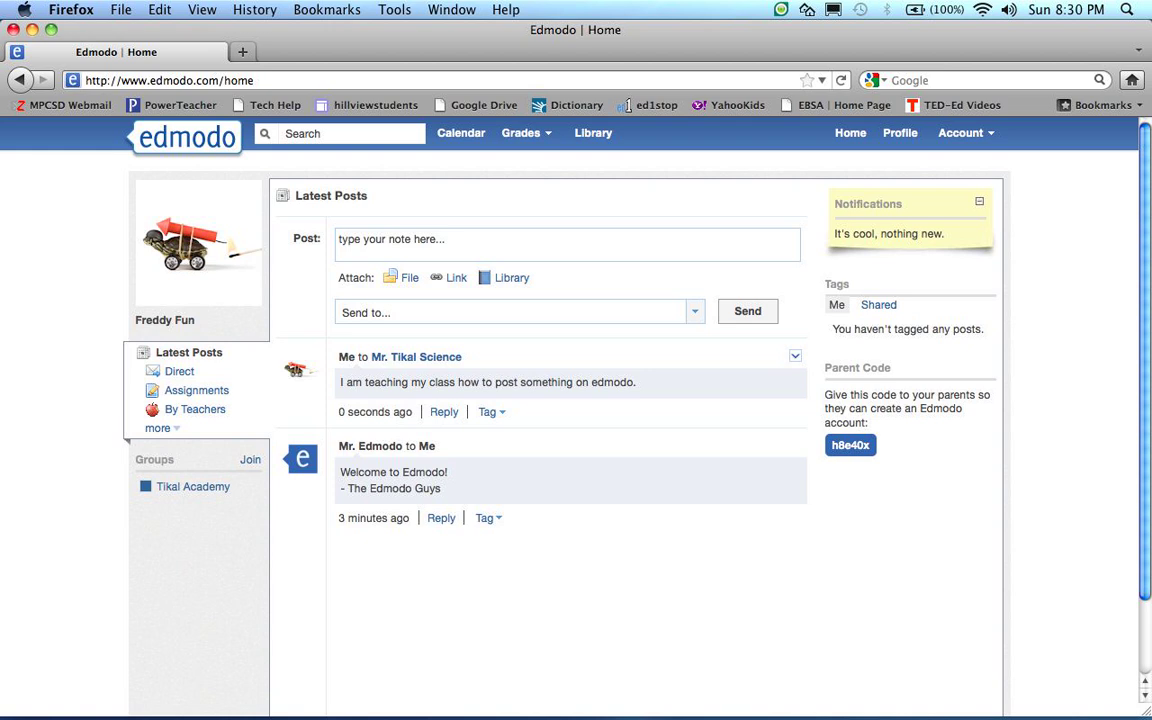
Write 'Post #2' and address it to the Tikal Academy group
{"action": "type", "text": "P"}
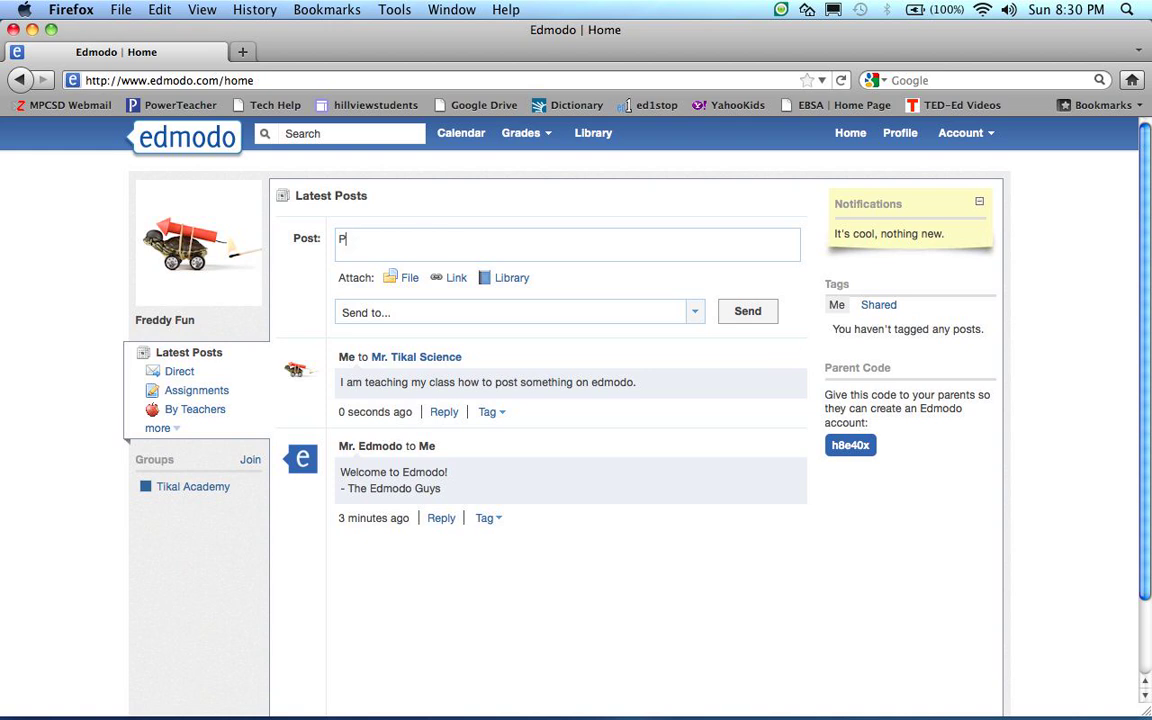
{"action": "type", "text": "ost #2"}
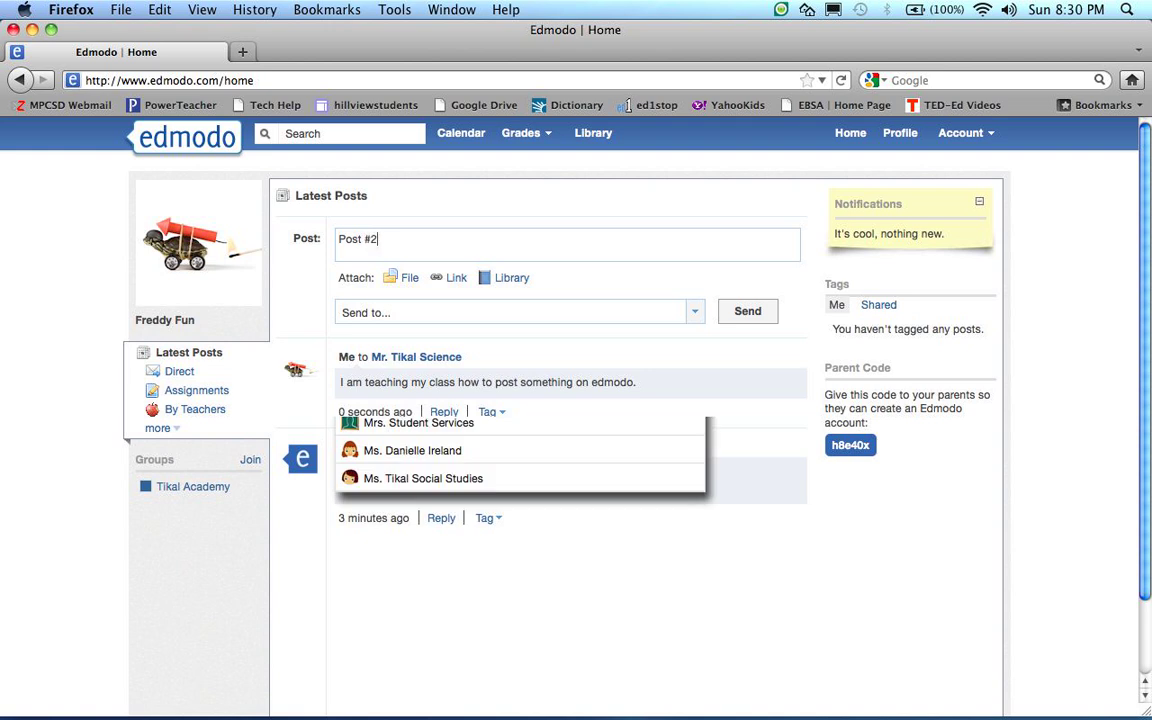
{"action": "left_click", "coordinate": [409, 394]}
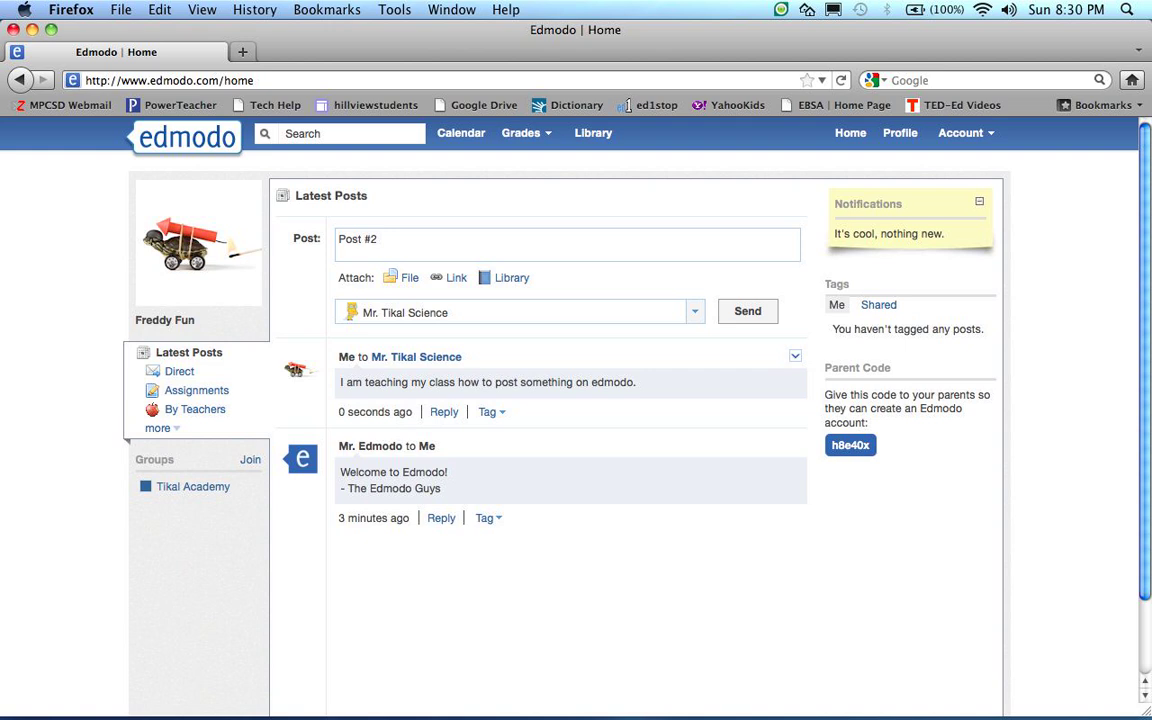
{"action": "left_click", "coordinate": [695, 312]}
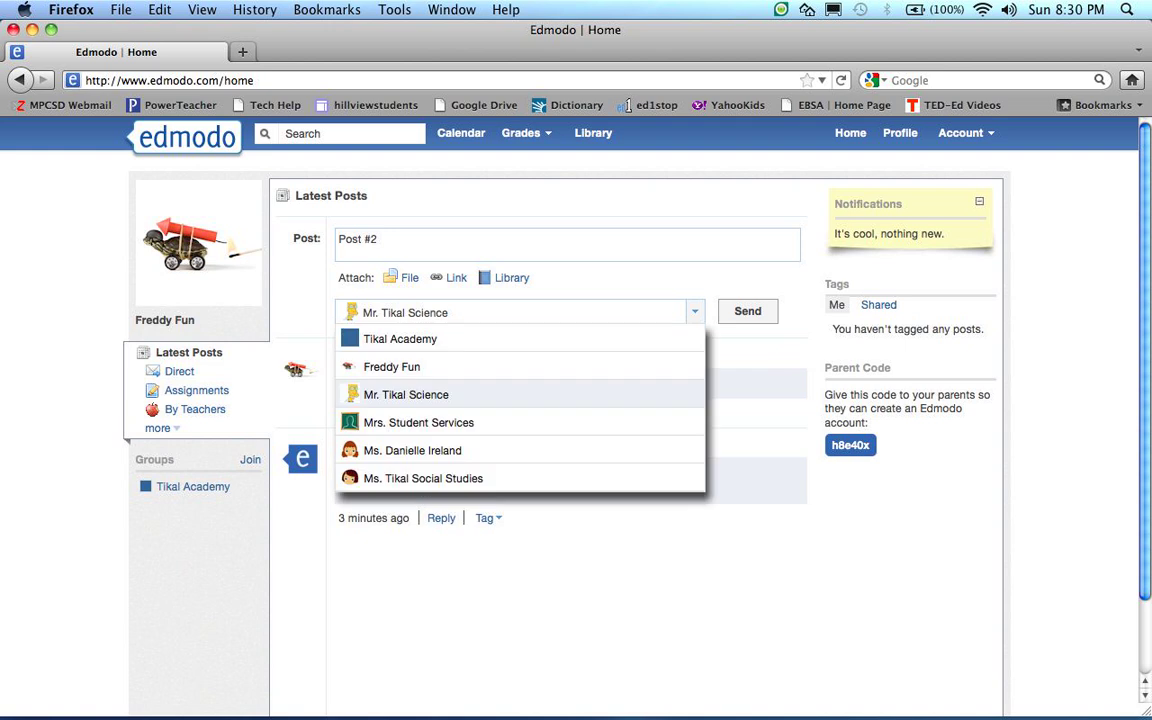
{"action": "left_click", "coordinate": [400, 339]}
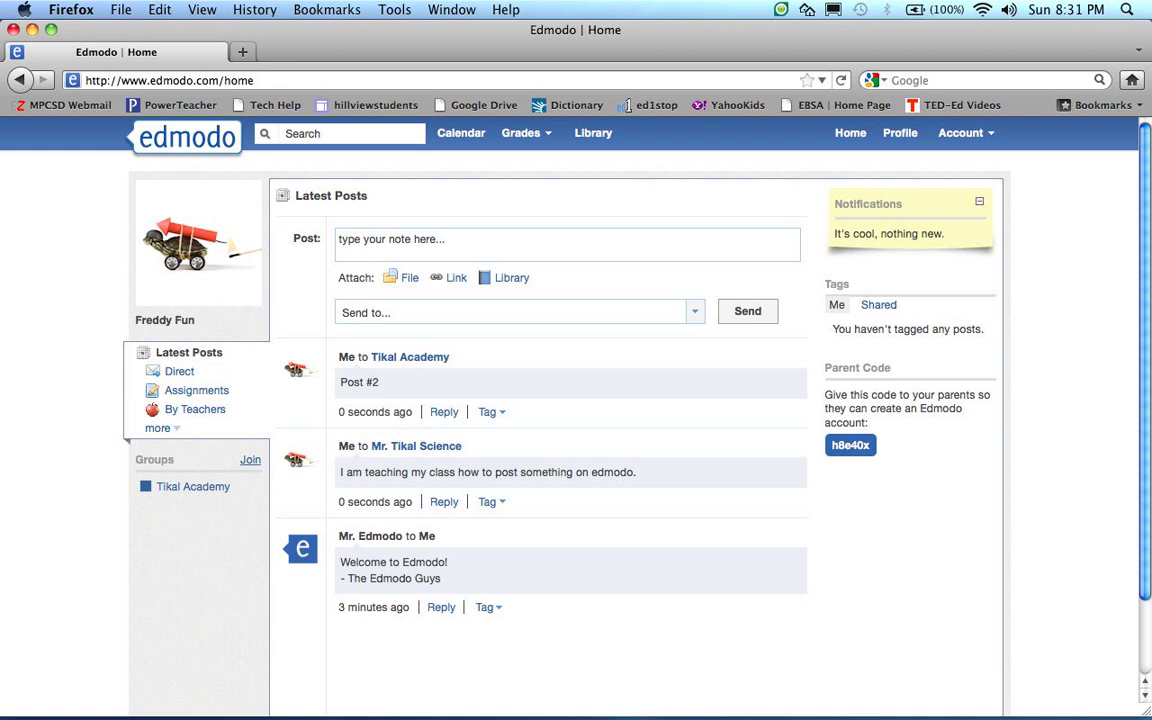
Join the Tikal Social Studies class group using its group code
{"action": "left_click", "coordinate": [250, 459]}
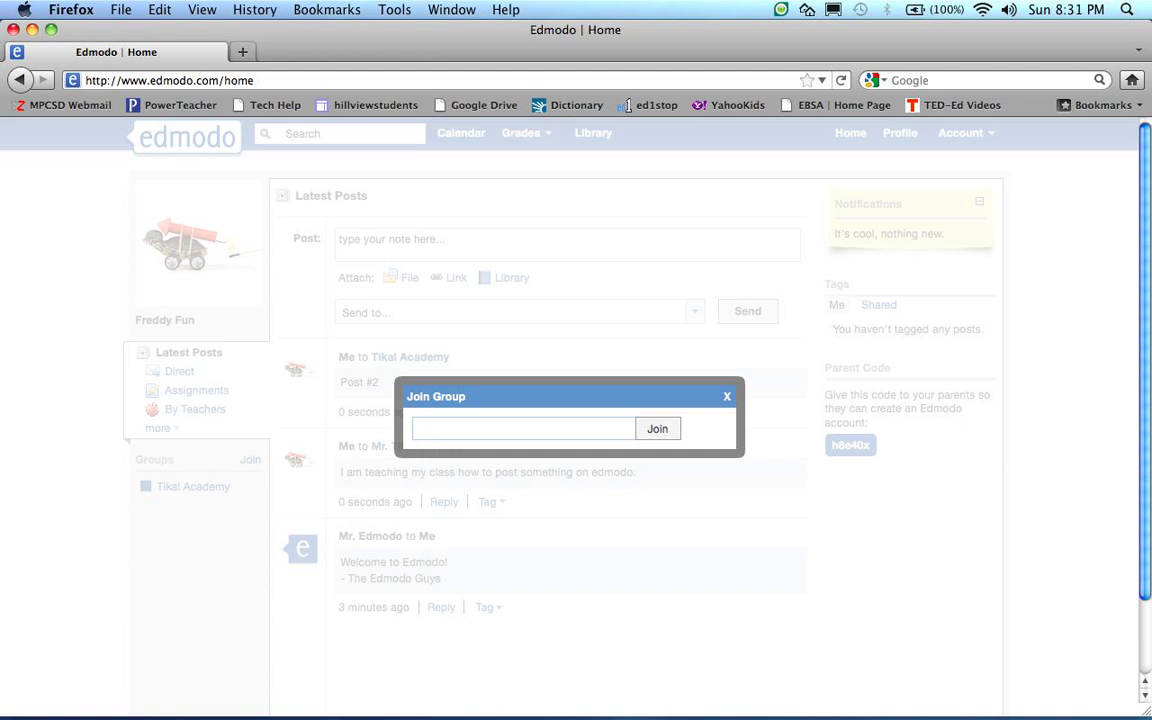
{"action": "key", "text": "Return"}
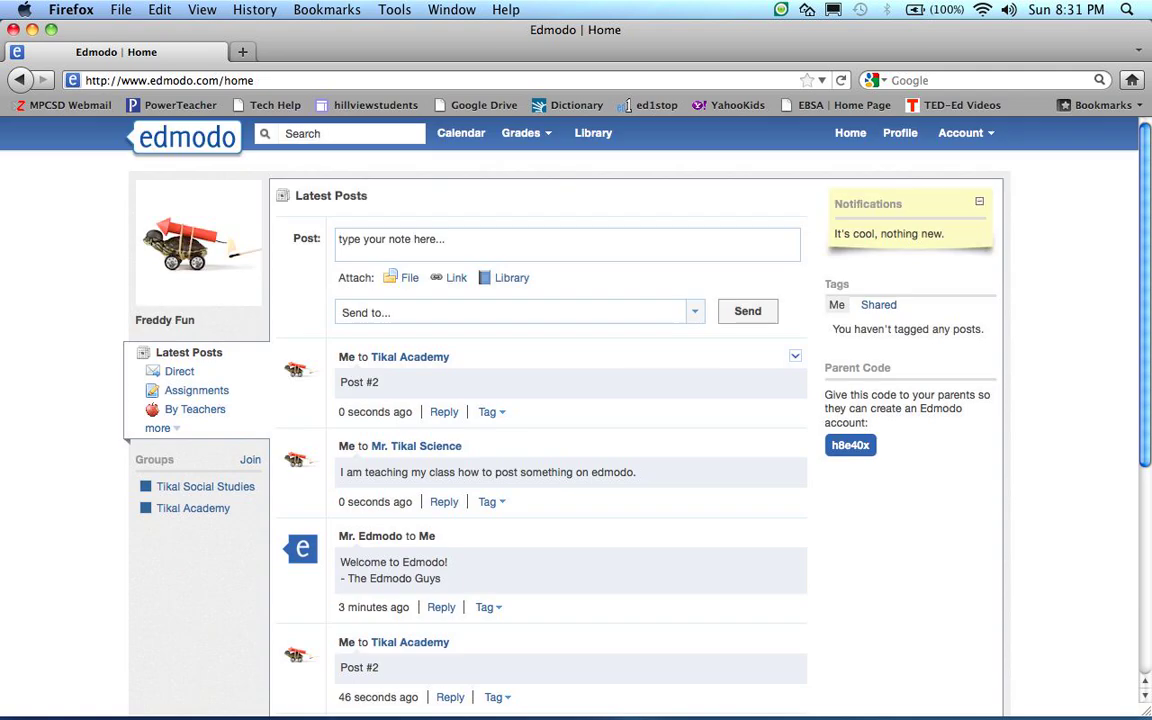
Join the Tikal Language Arts class group with its group code
{"action": "left_click", "coordinate": [250, 460]}
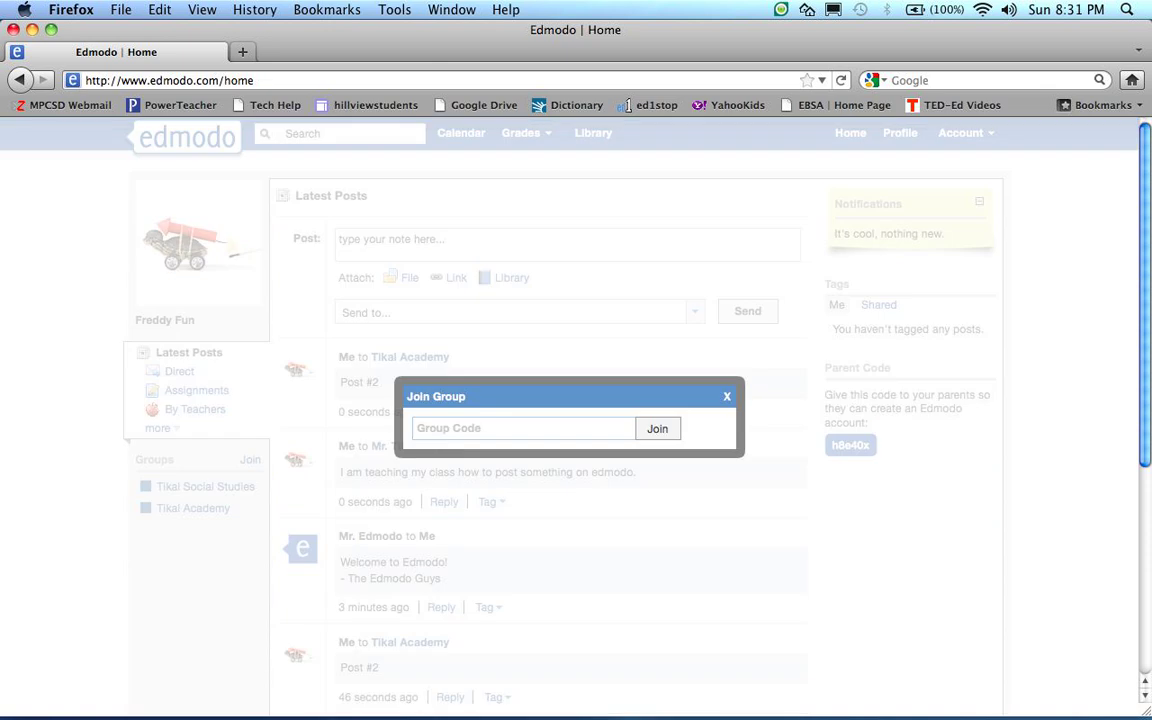
{"action": "left_click", "coordinate": [490, 429]}
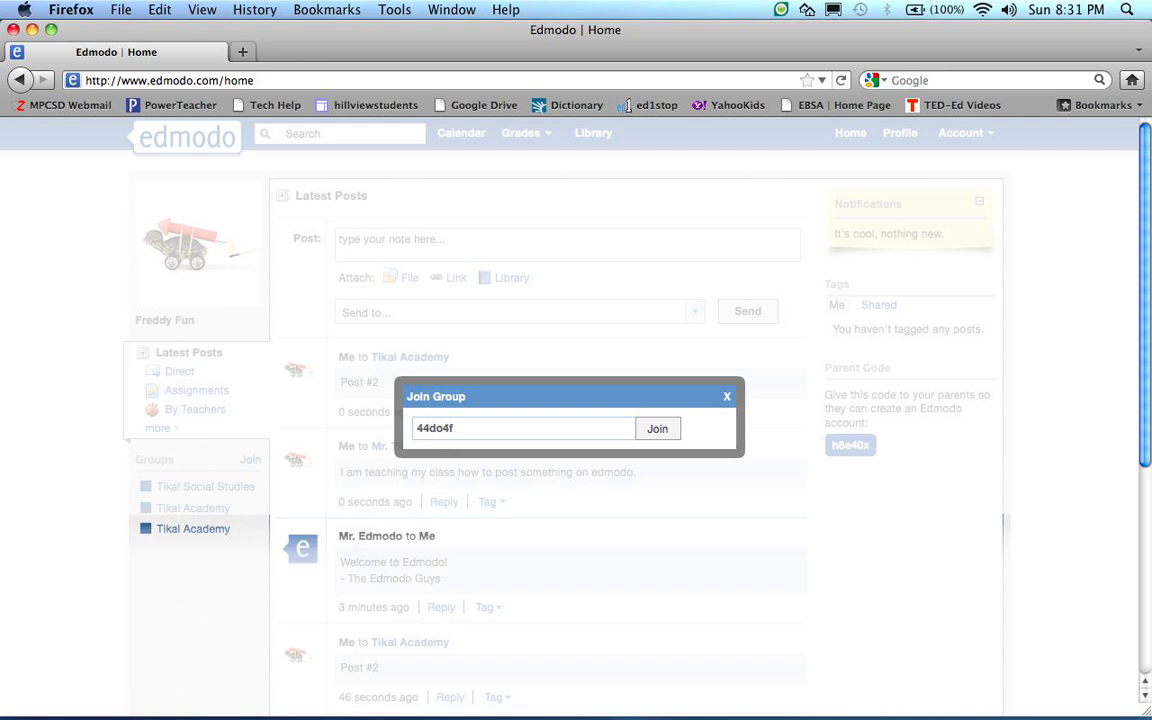
{"action": "key", "text": "Return"}
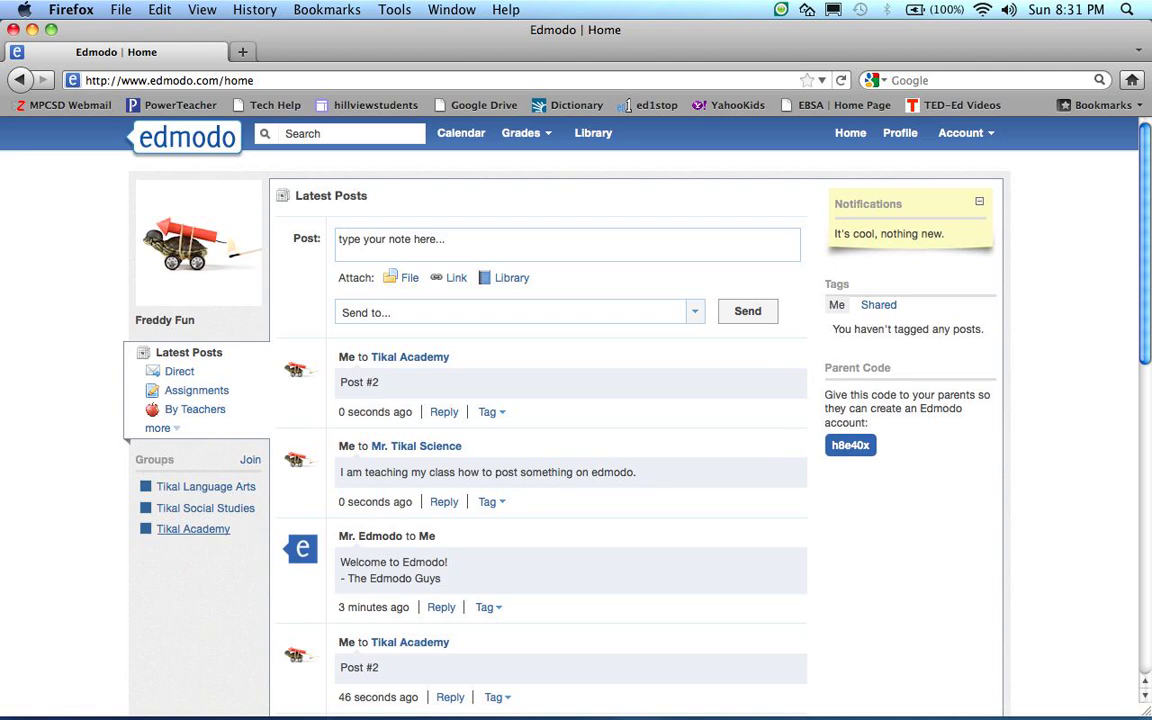
Join Tikal Science with its group code, bringing the list to four groups
{"action": "left_click", "coordinate": [250, 460]}
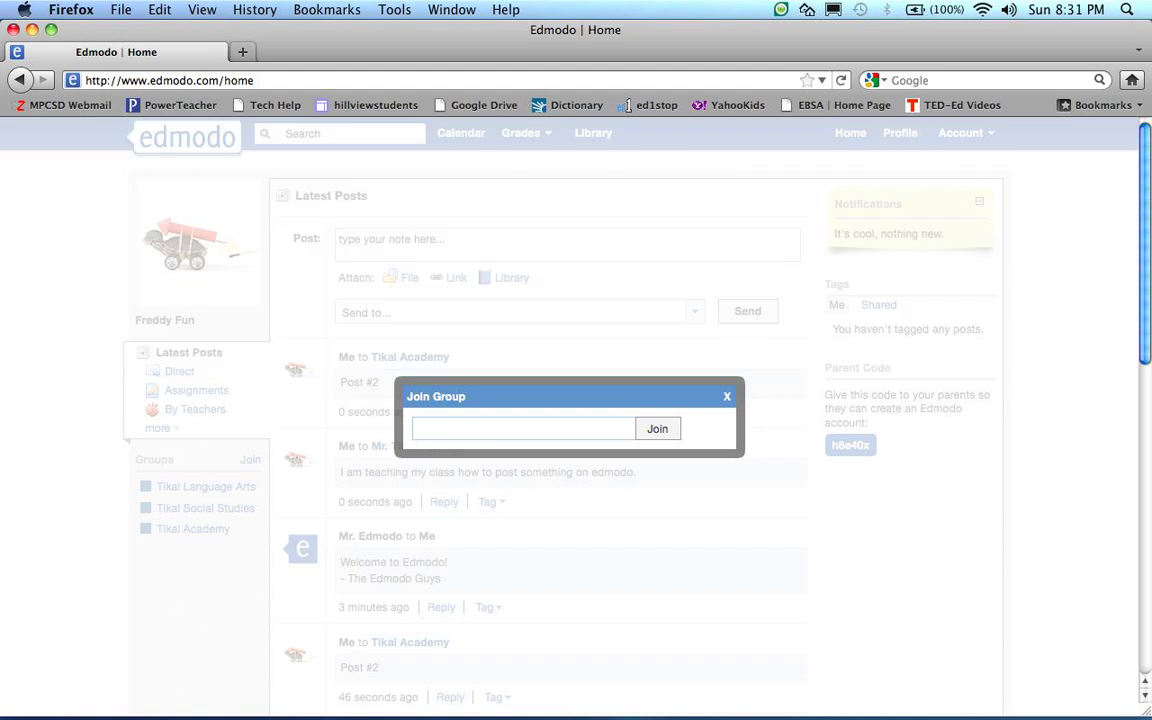
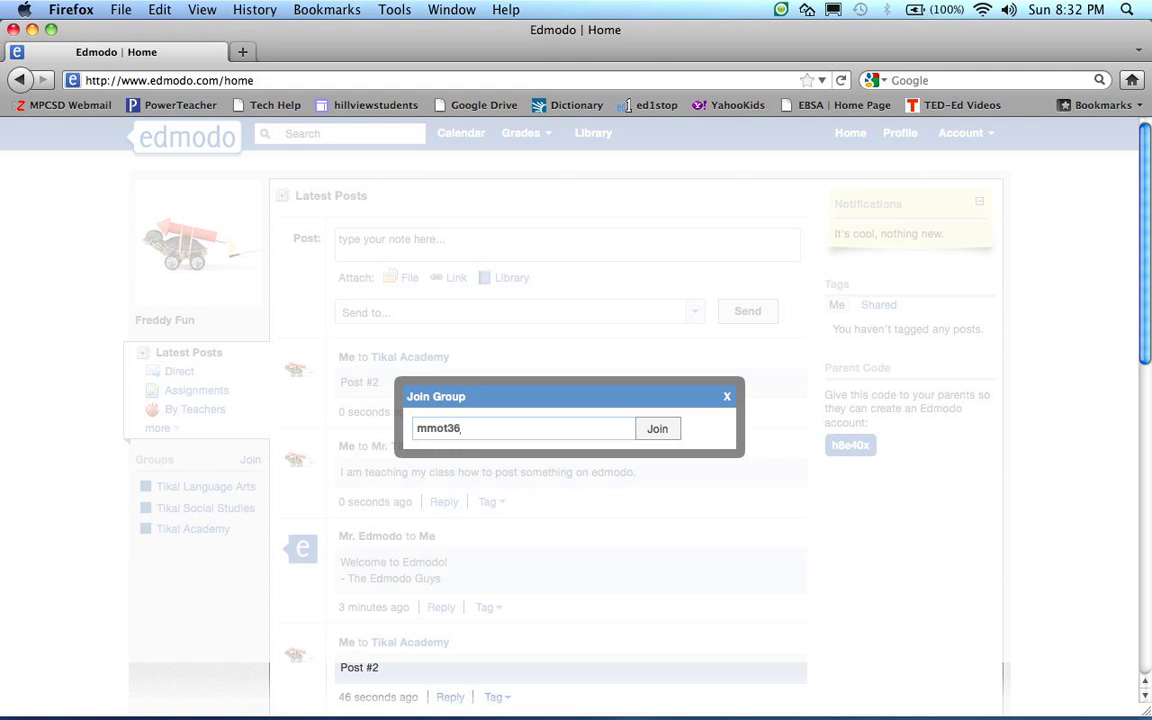
{"action": "key", "text": "Return"}
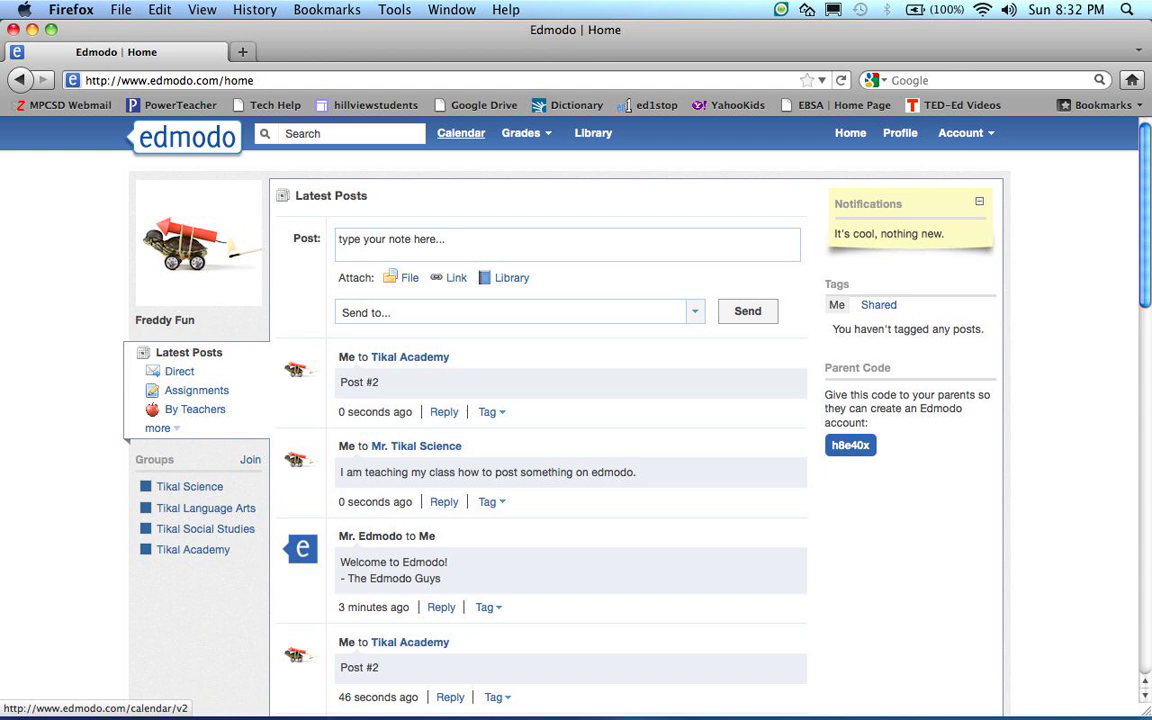
In the calendar, colour Tikal Academy purple, Tikal Language Arts pink and Tikal Science light green
{"action": "left_click", "coordinate": [460, 133]}
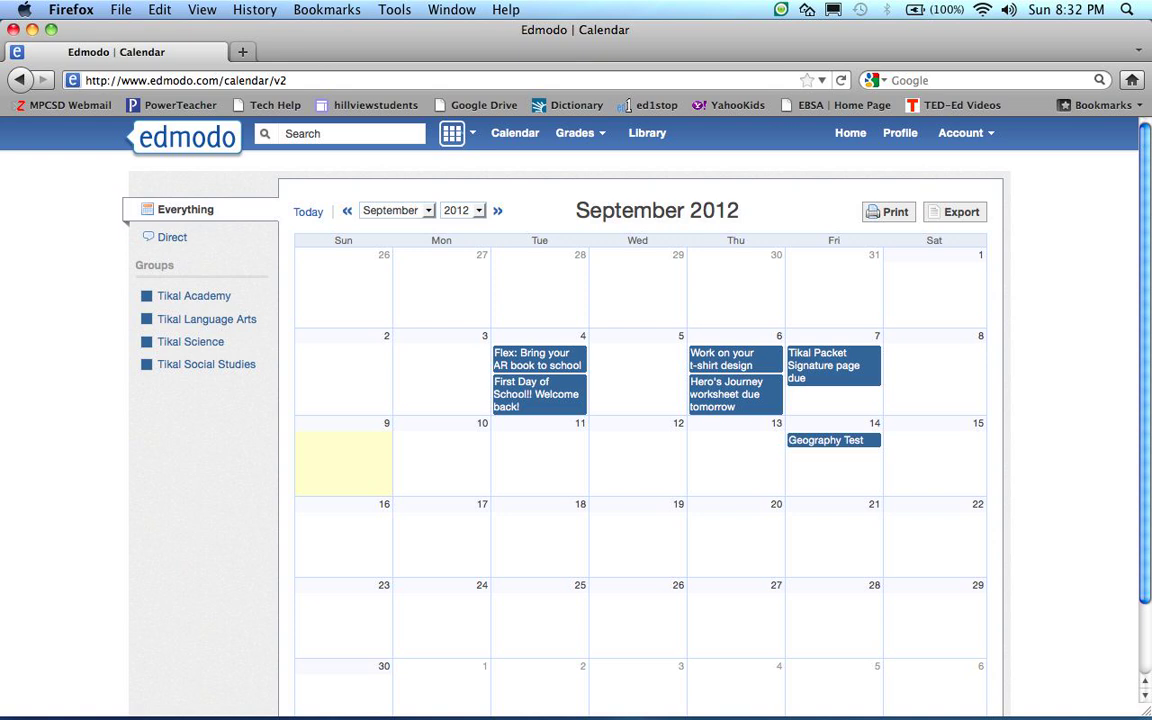
{"action": "left_click", "coordinate": [147, 296]}
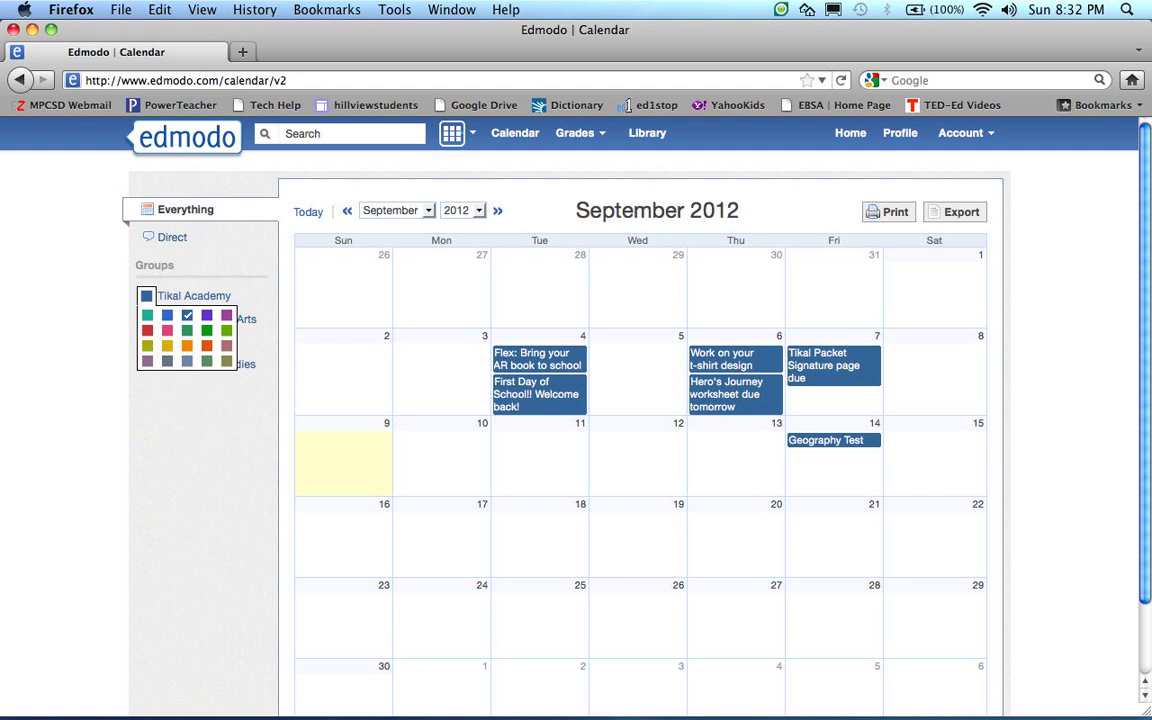
{"action": "left_click", "coordinate": [227, 315]}
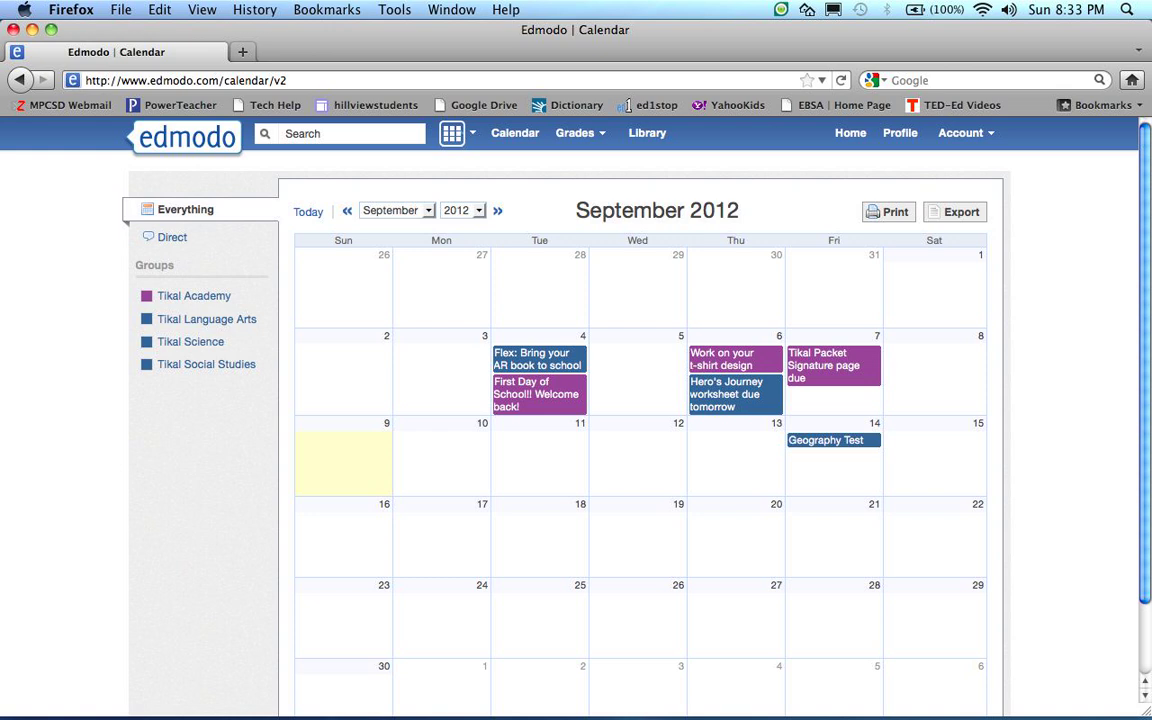
{"action": "left_click", "coordinate": [147, 319]}
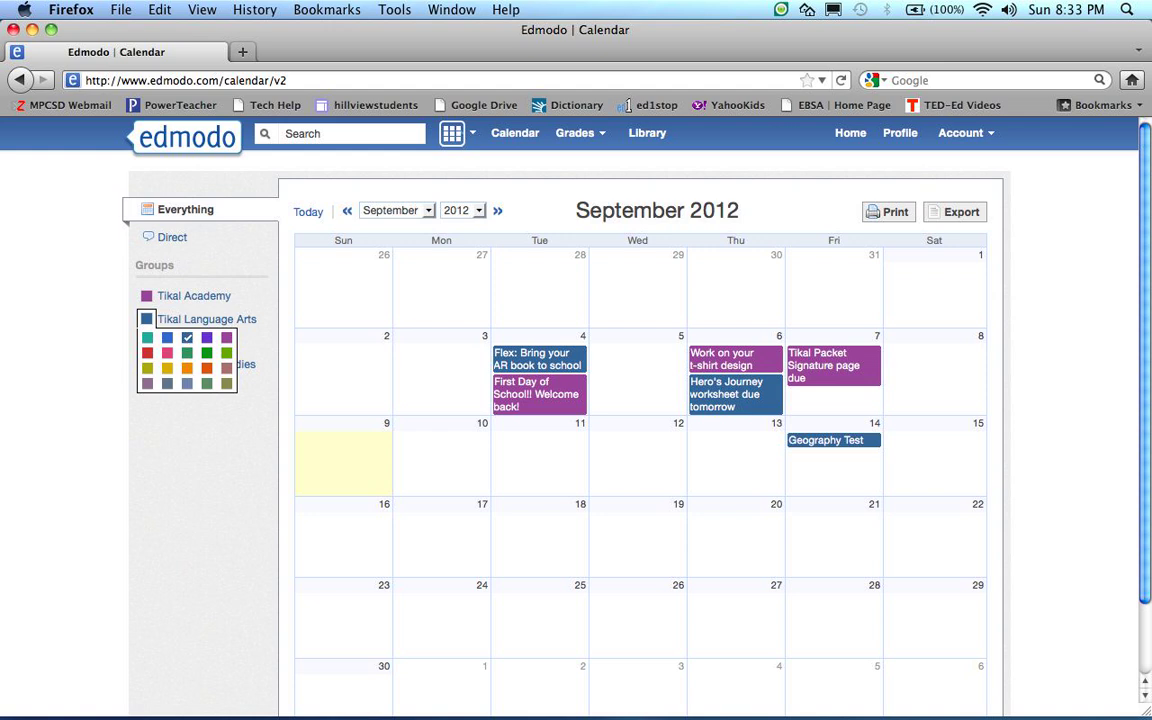
{"action": "left_click", "coordinate": [167, 352]}
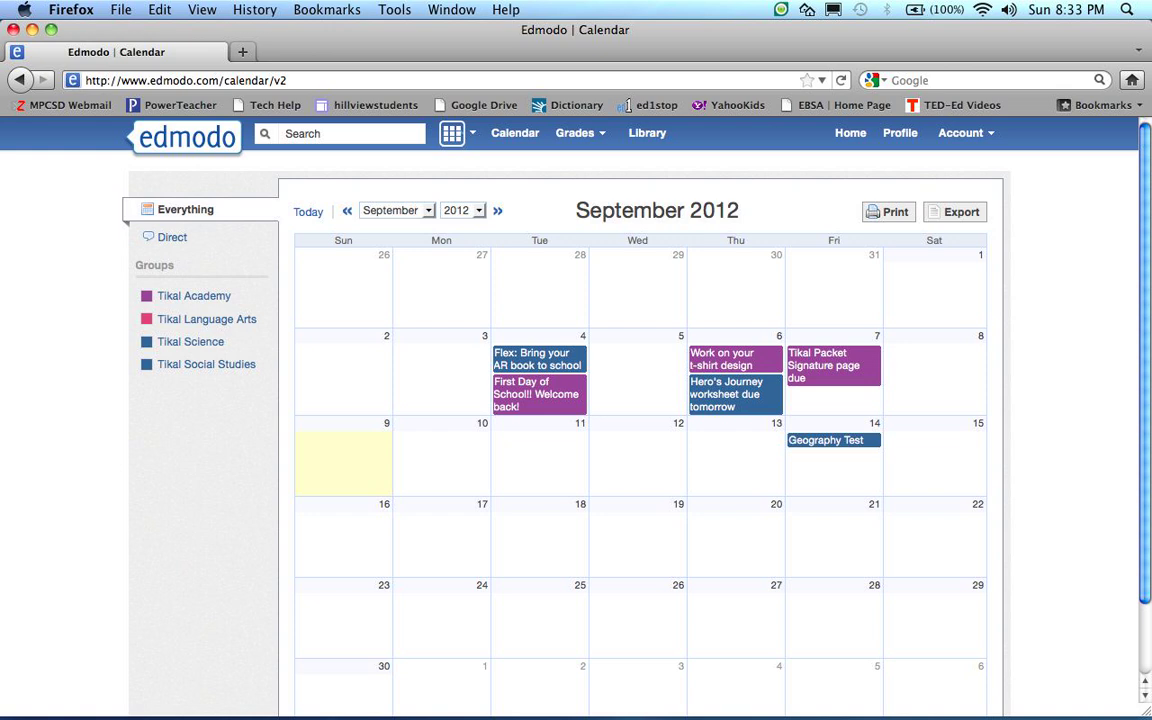
{"action": "left_click", "coordinate": [147, 342]}
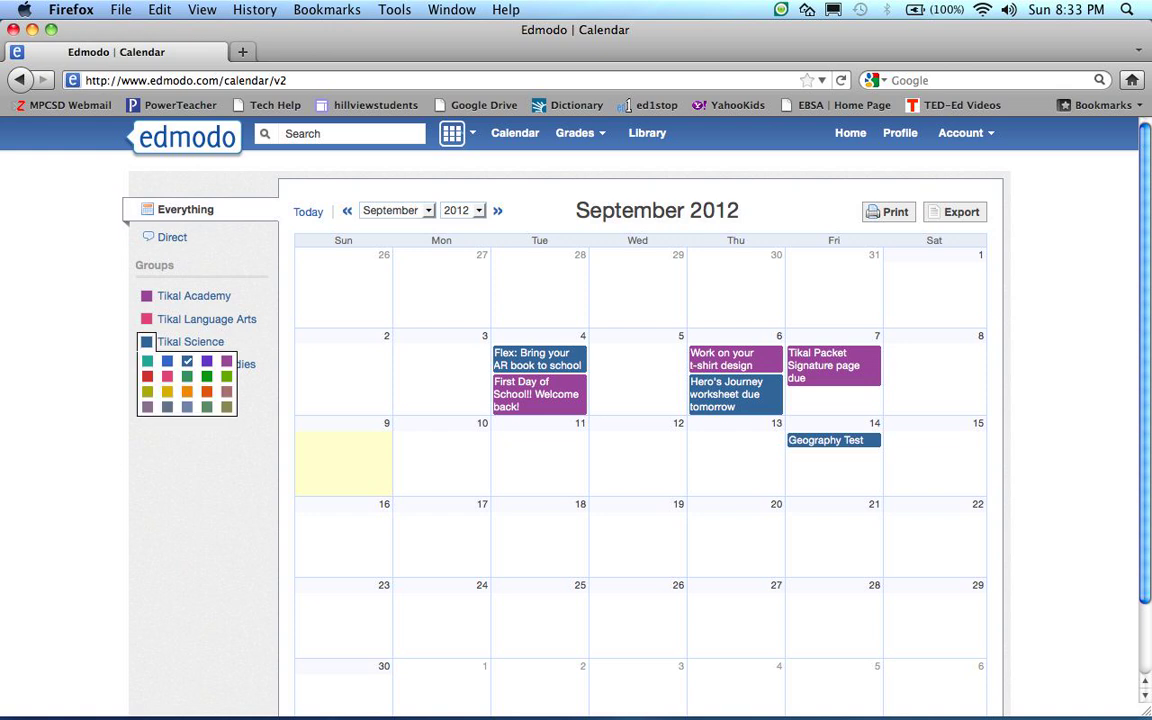
{"action": "left_click", "coordinate": [227, 376]}
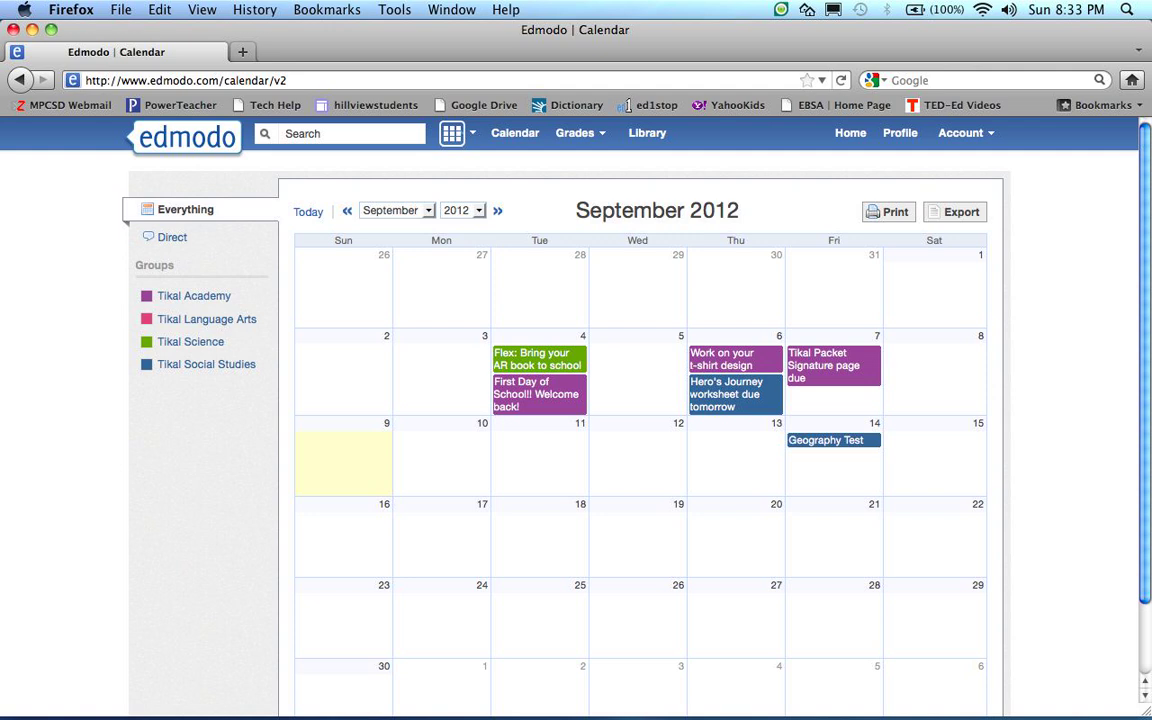
{"action": "left_click", "coordinate": [850, 133]}
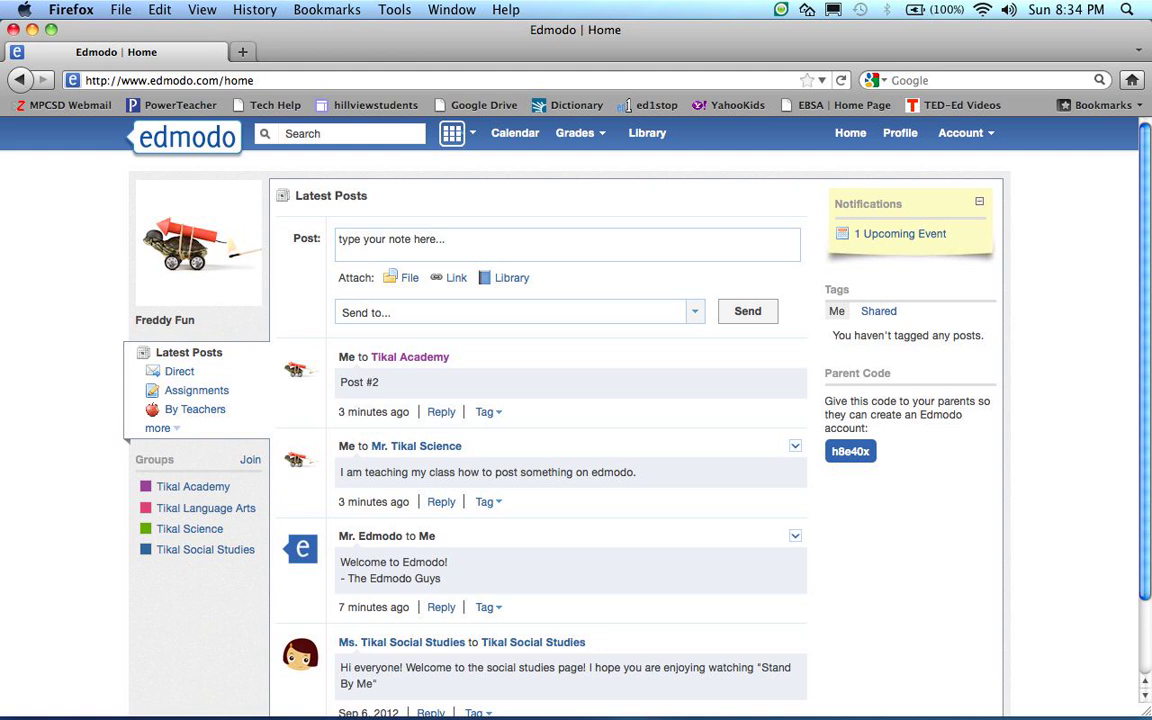
View the home feed with the groups showing their new colours
{"action": "mouse_move", "coordinate": [852, 712]}
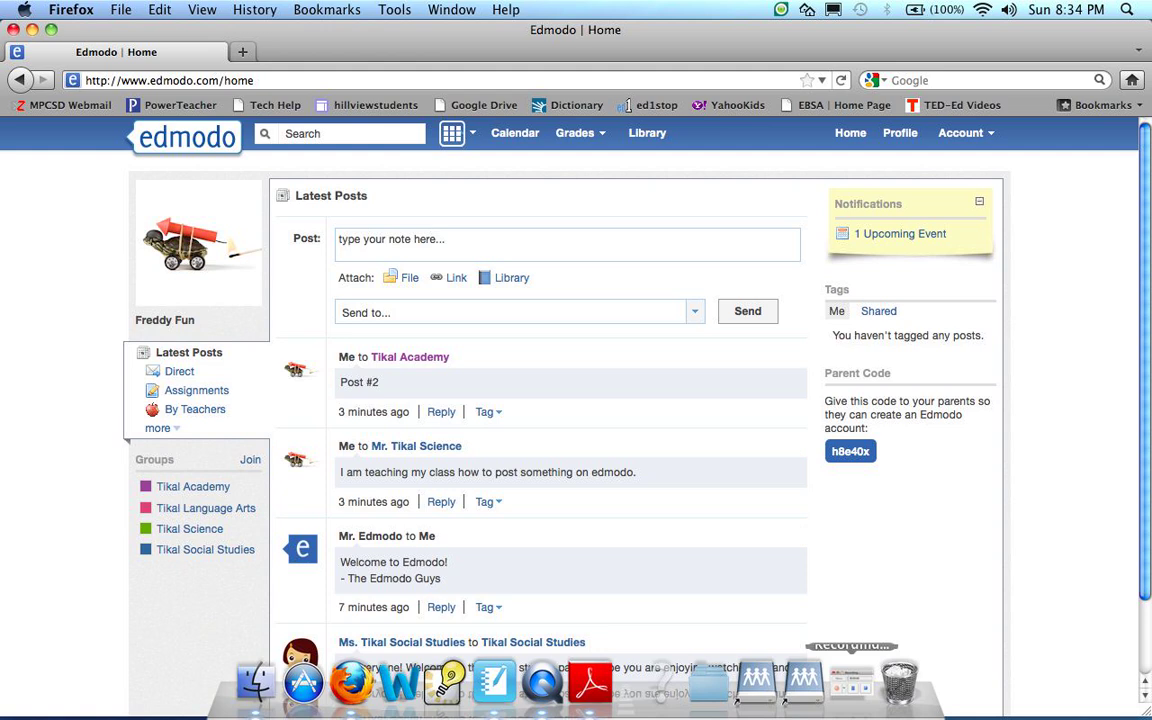